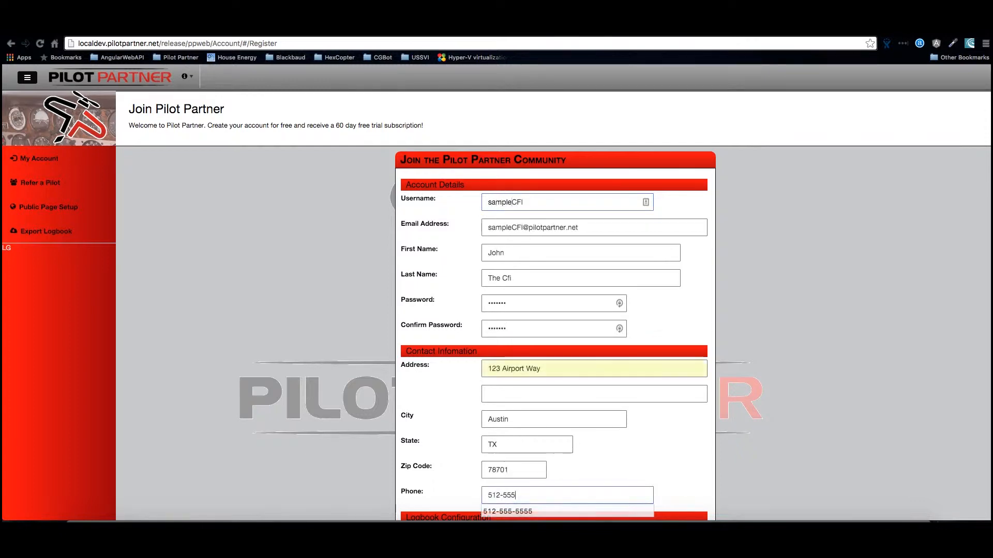
- Fill the registration form with the saved instructor details, including the account password, accept the Terms of Service and create the account
key(Down)
key(Tab)
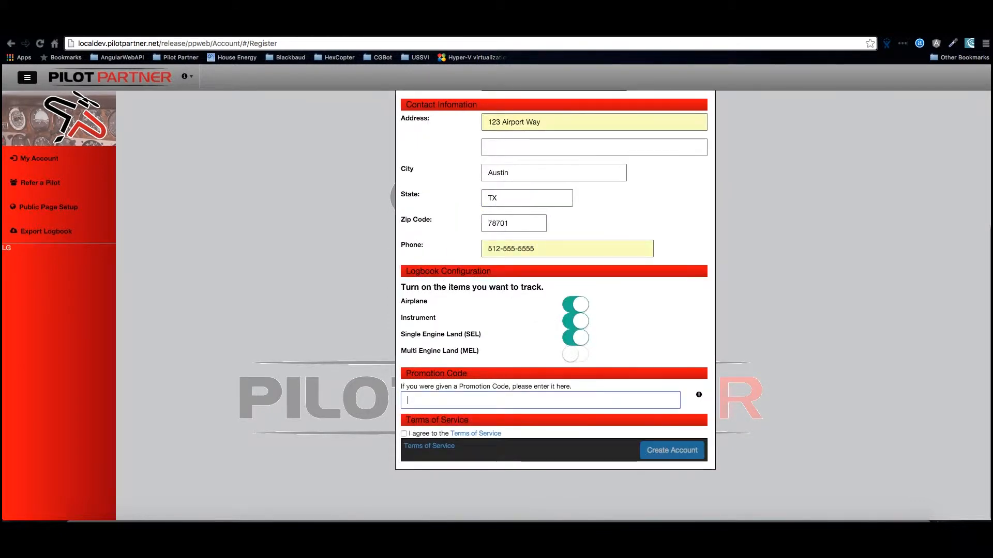
click(404, 434)
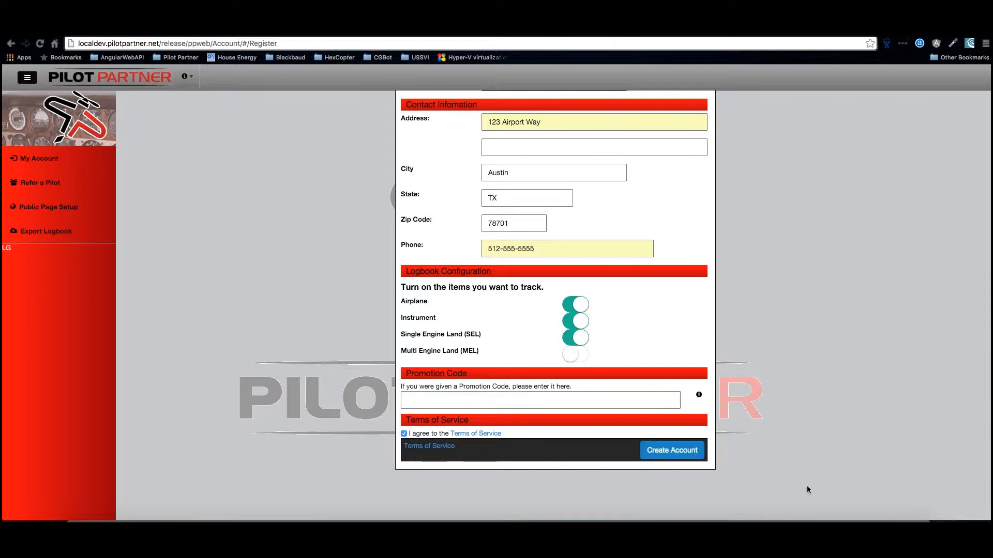
click(672, 451)
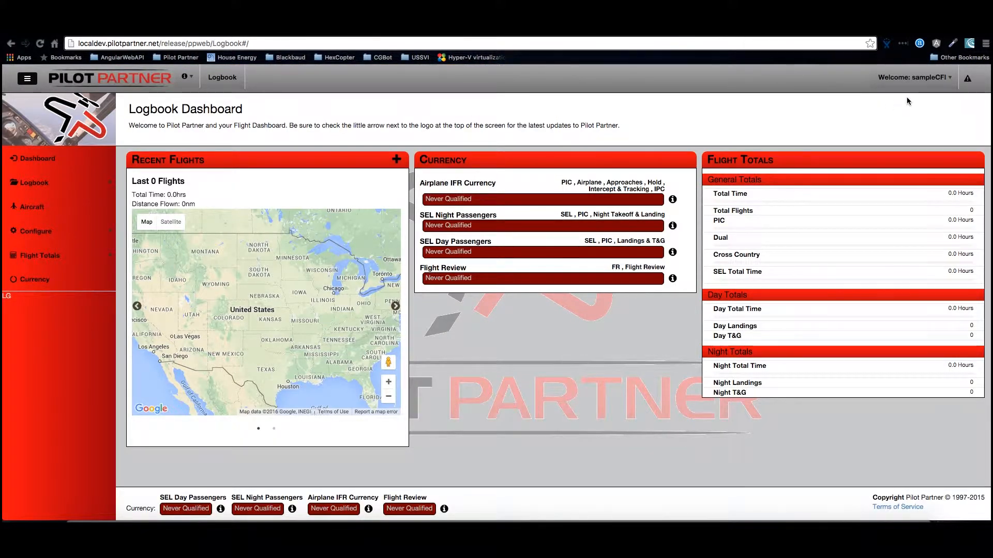
- Go to the instructor's account details and open the form for enabling the CFI Dashboard
click(913, 78)
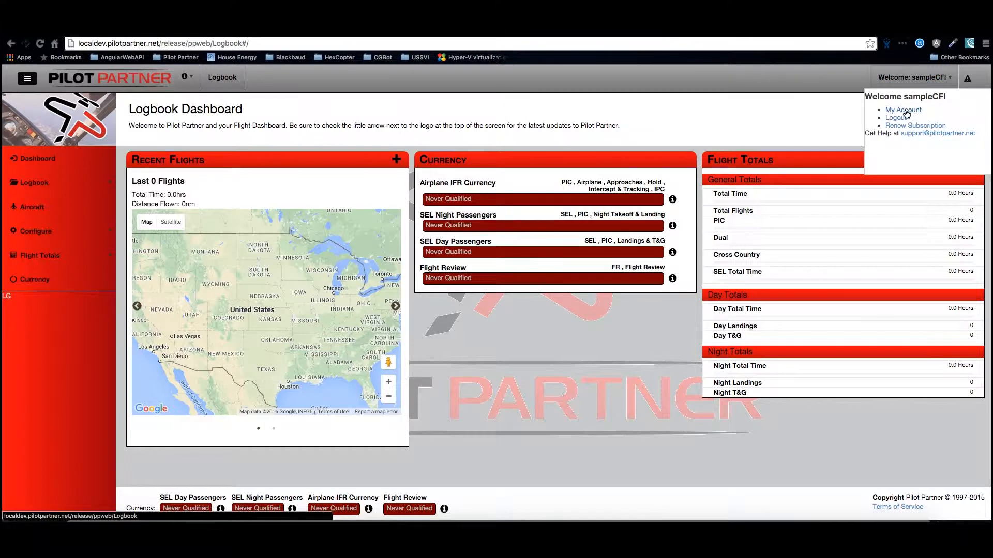
click(903, 110)
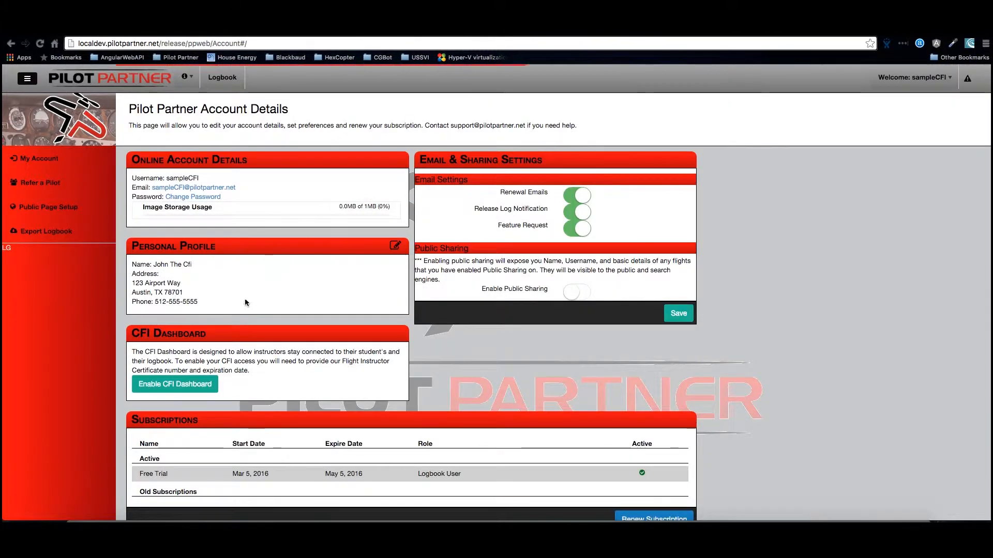
click(170, 385)
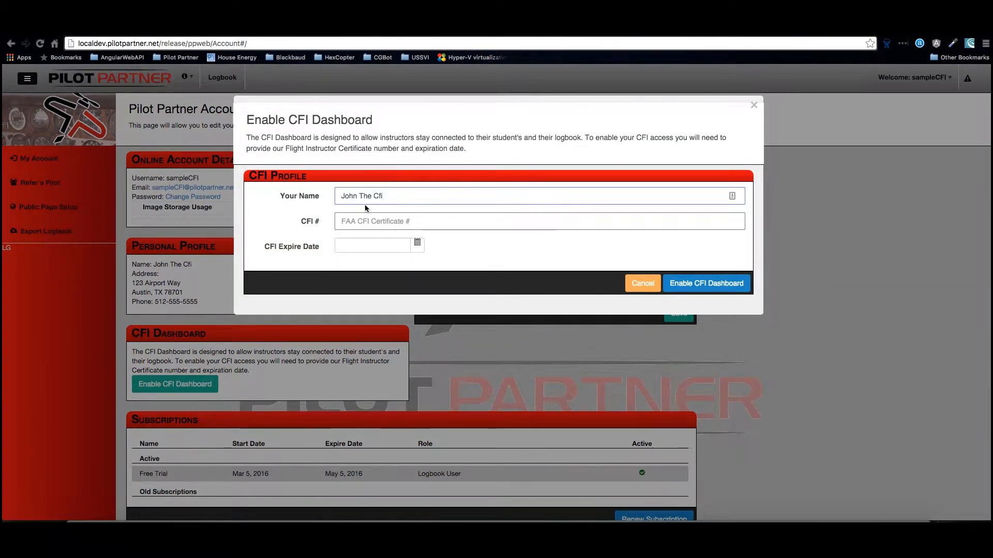
- Capitalize CFI fully in the instructor's name and enter the CFI certificate number in the CFI profile
click(398, 204)
key(BackSpace)
key(BackSpace)
text(C)
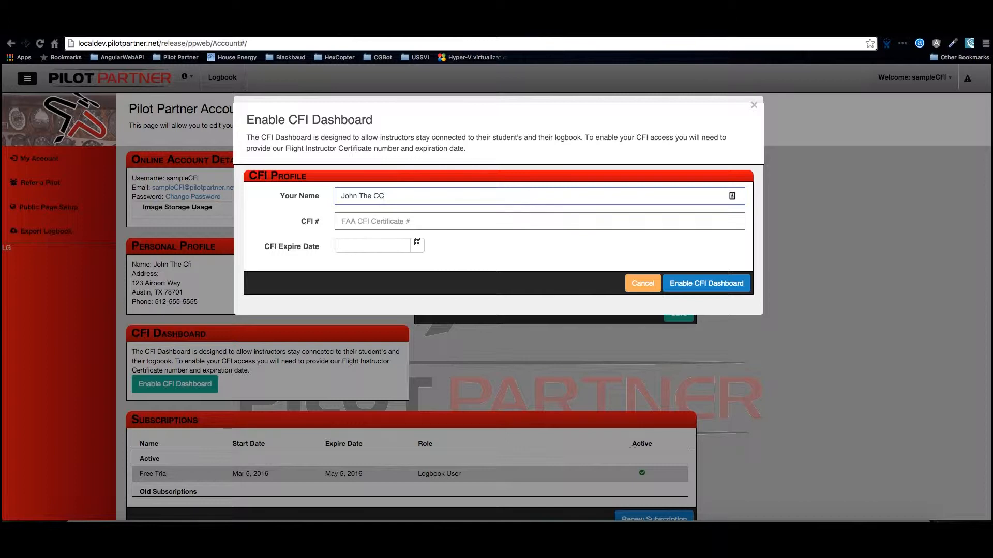
key(BackSpace)
text(FI)
key(Tab)
text(123)
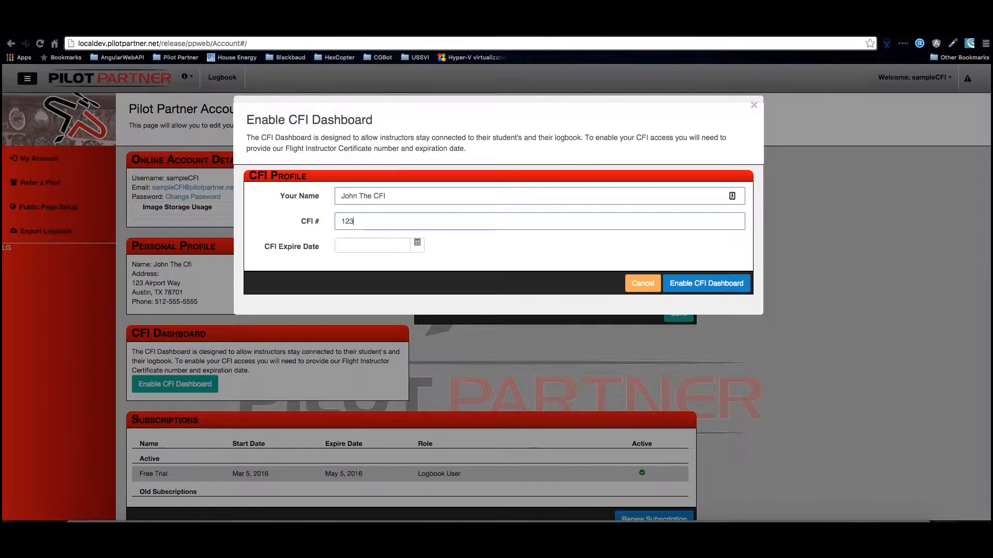
text(45678)
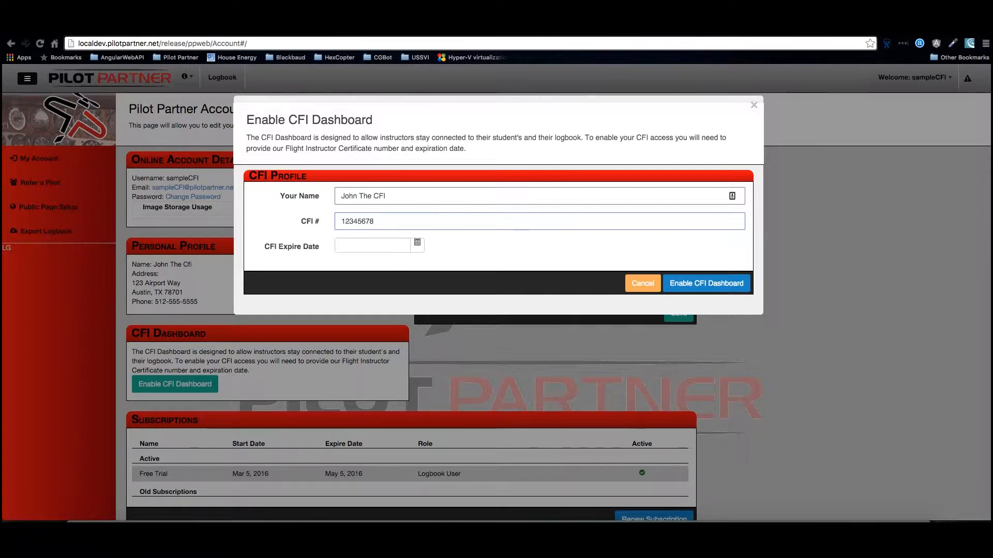
- Set the CFI expire date to 8/31/2016 and enable the CFI Dashboard
click(412, 242)
click(414, 243)
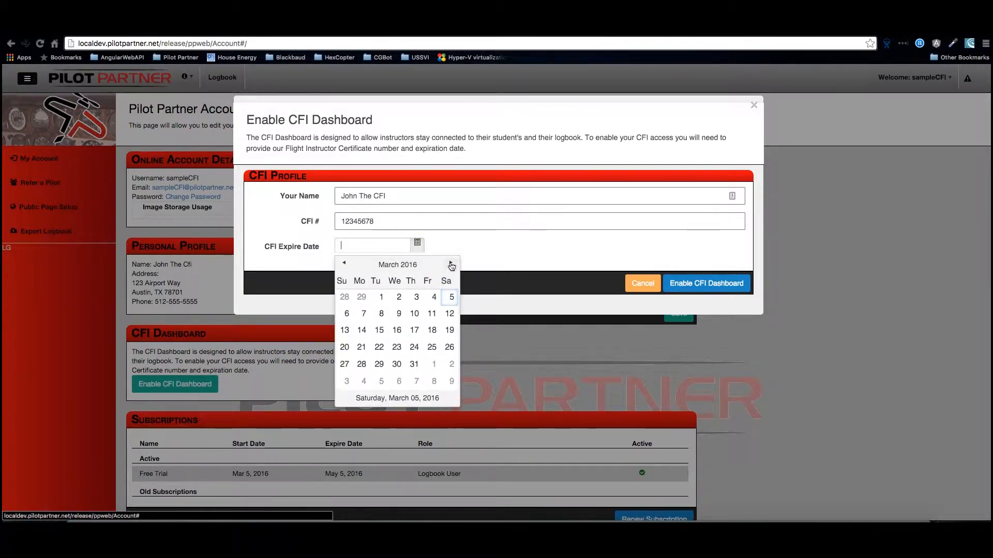
click(451, 264)
click(451, 264)
click(451, 265)
click(451, 264)
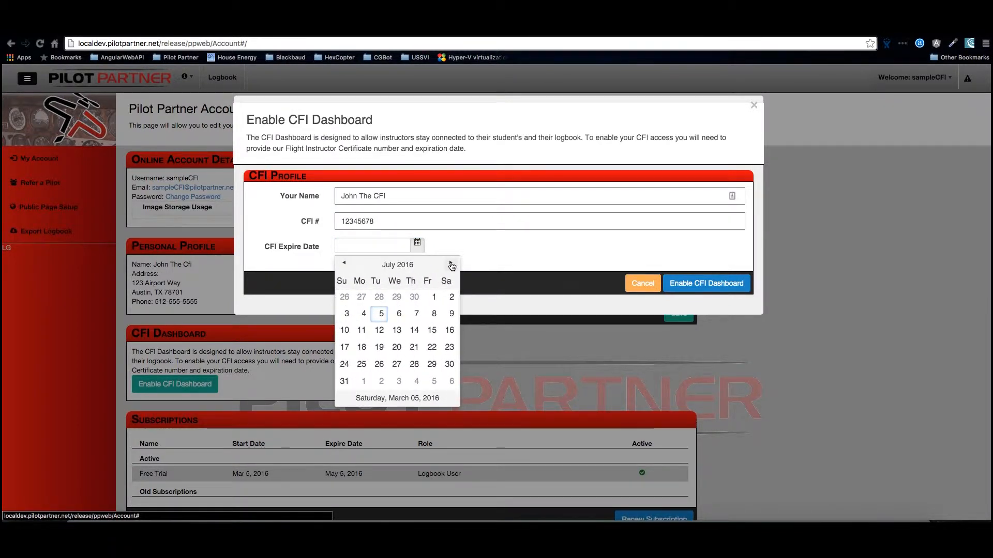
click(451, 264)
click(398, 364)
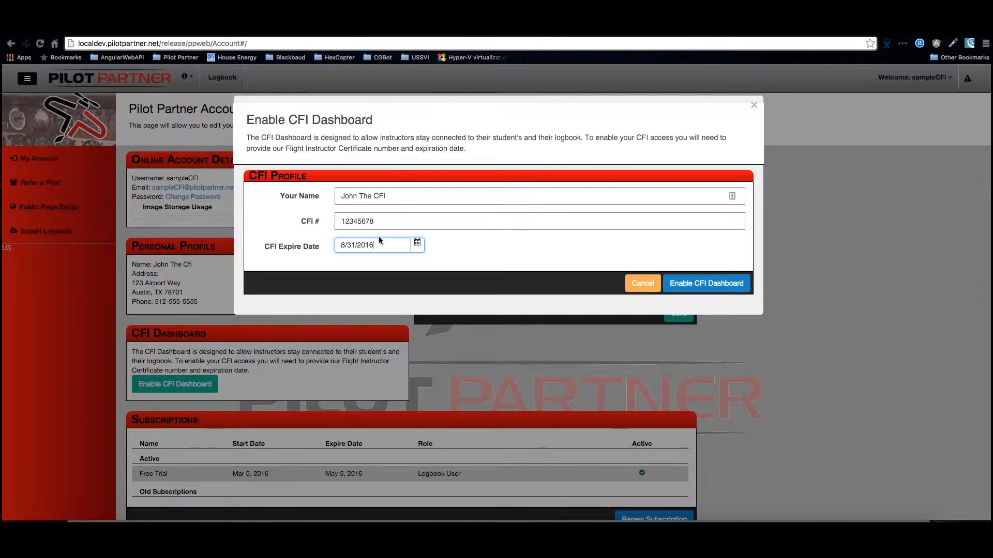
click(717, 288)
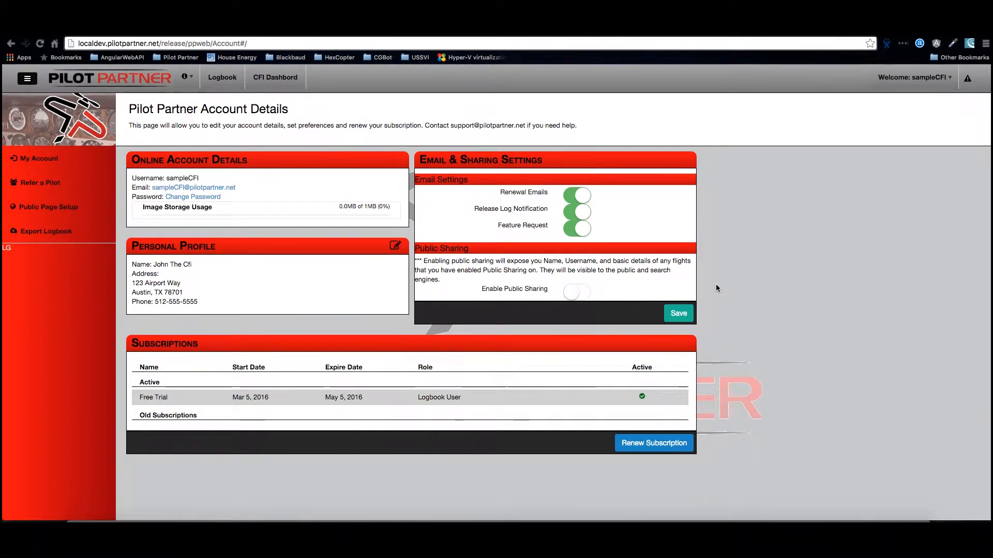
- Open the CFI Dashboard, review the certificate and signature options in the CFI Profile, and return to the dashboard
click(275, 78)
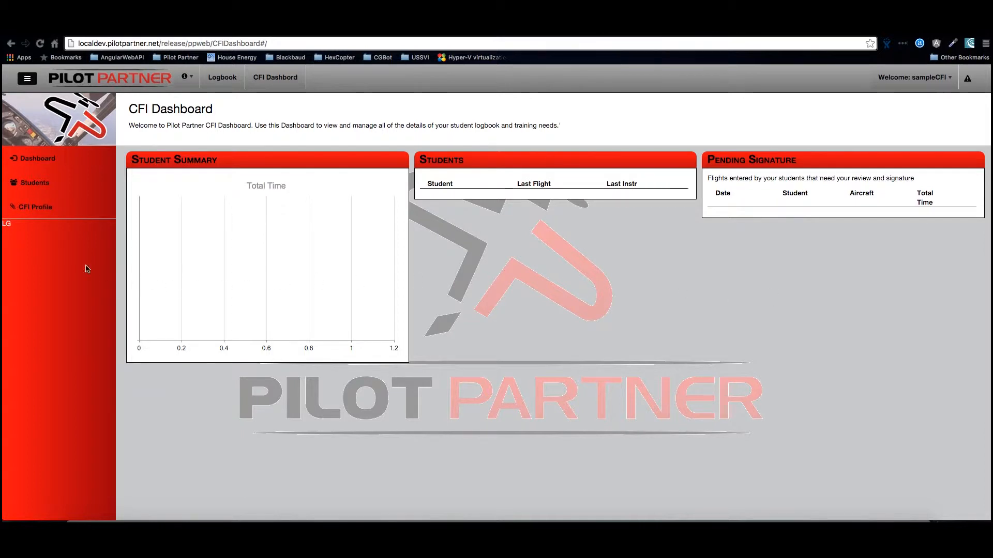
click(36, 209)
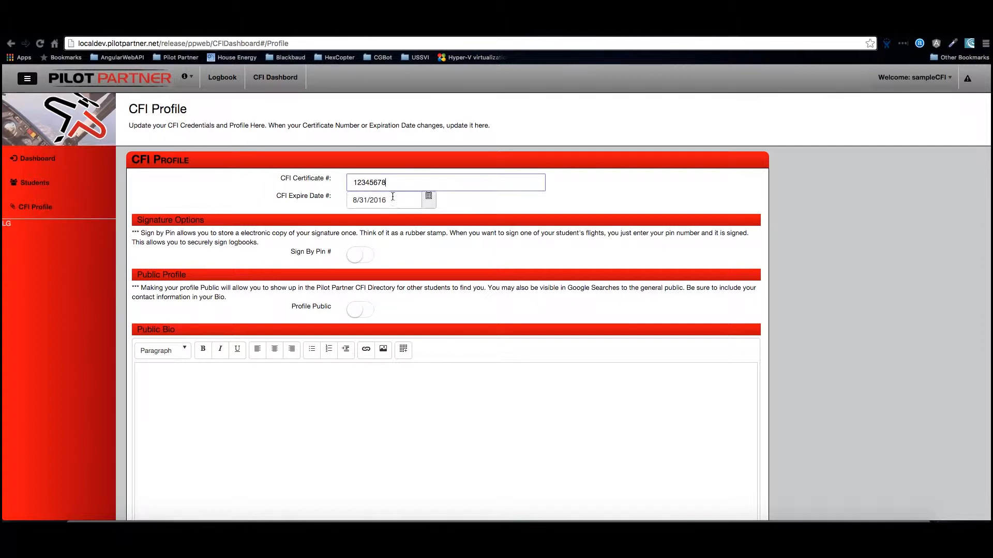
click(392, 200)
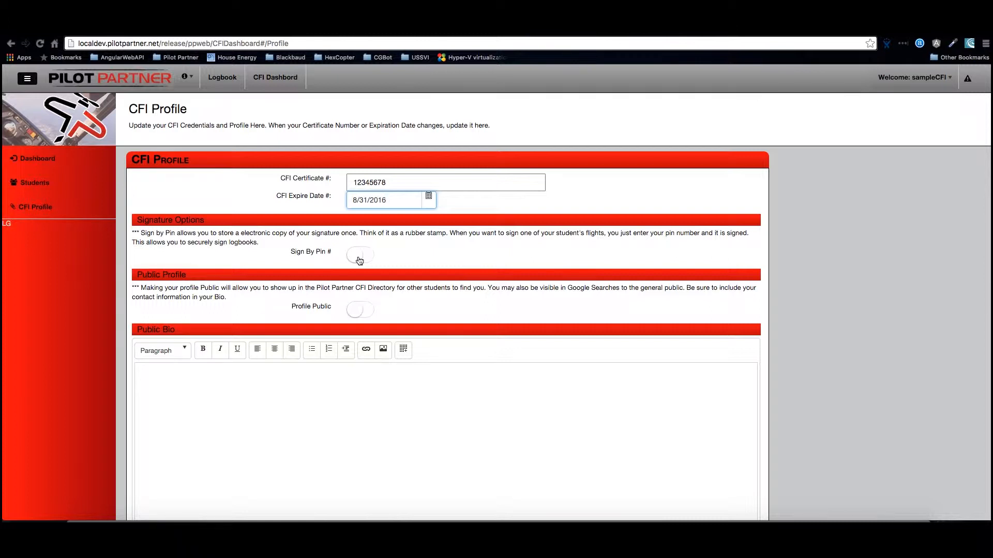
click(36, 158)
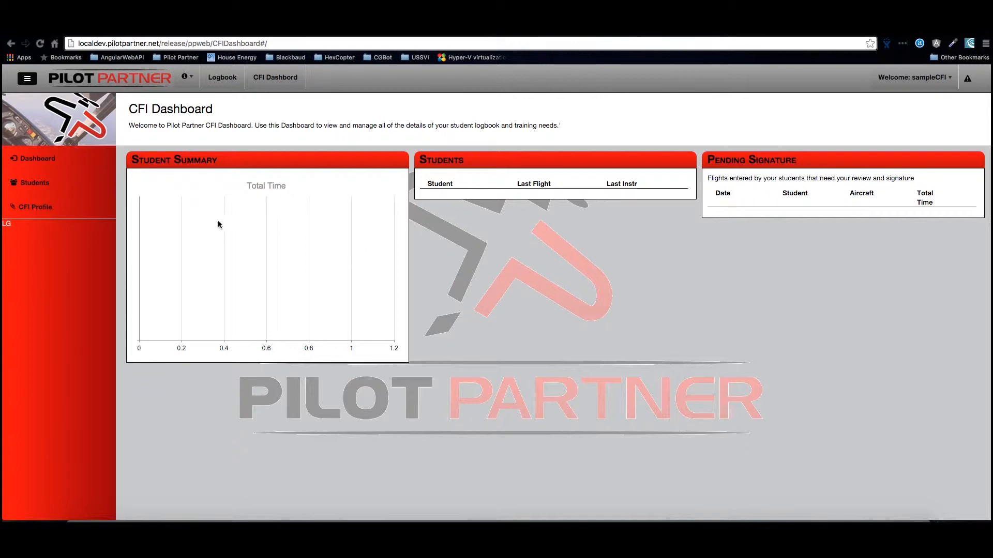
- Start a new student invitation from the student list and enter the student's email address
click(36, 190)
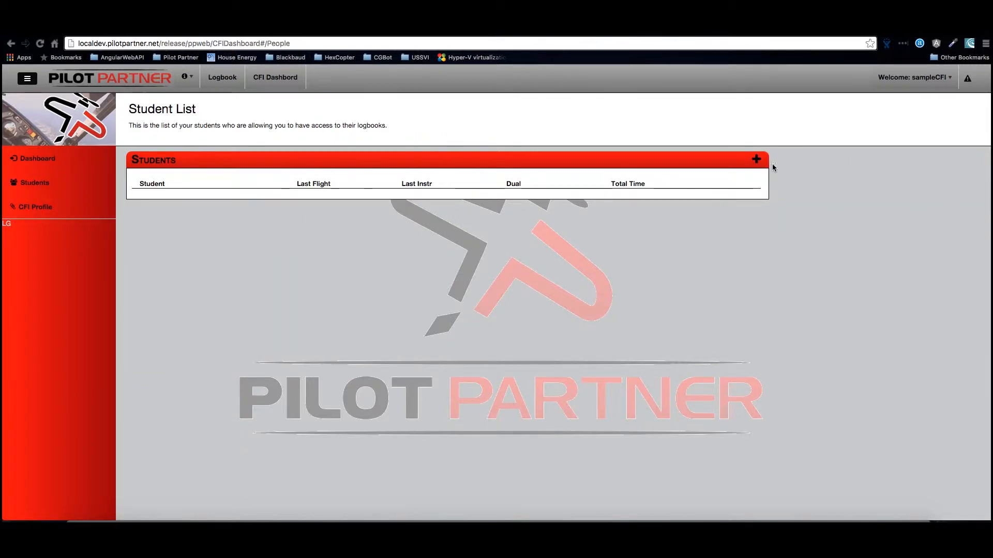
click(757, 161)
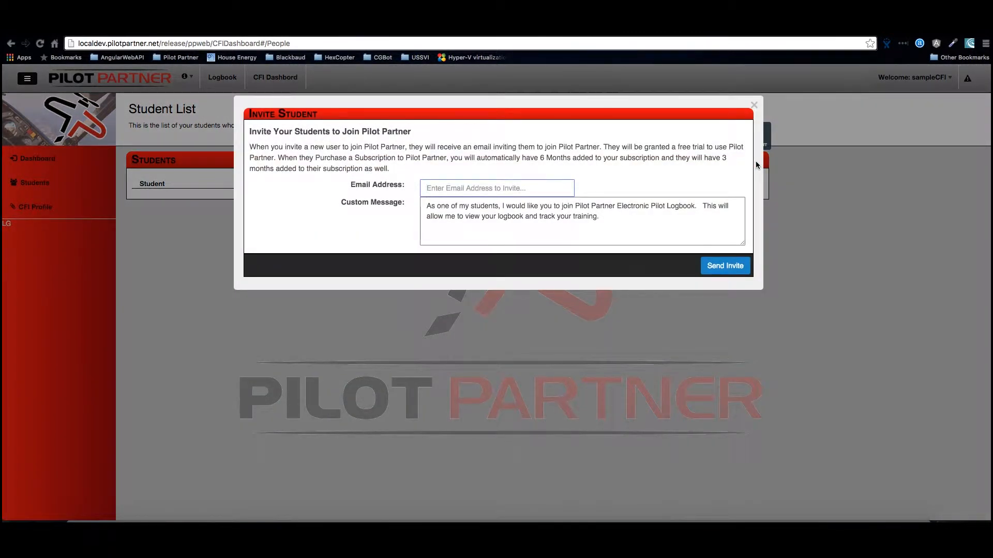
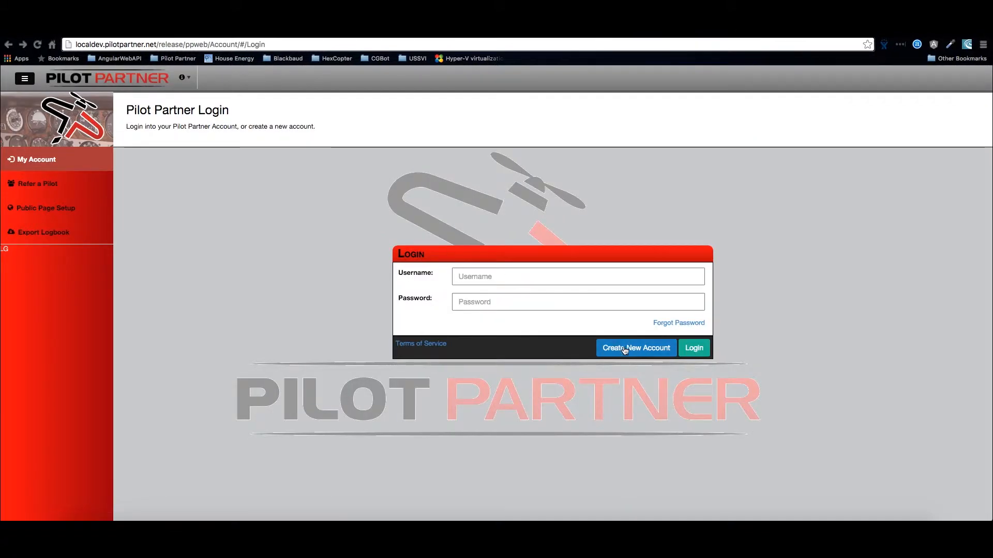
- Start a new account for the student and fill in the username, account password and contact details using the saved demo student entry
click(624, 353)
click(524, 208)
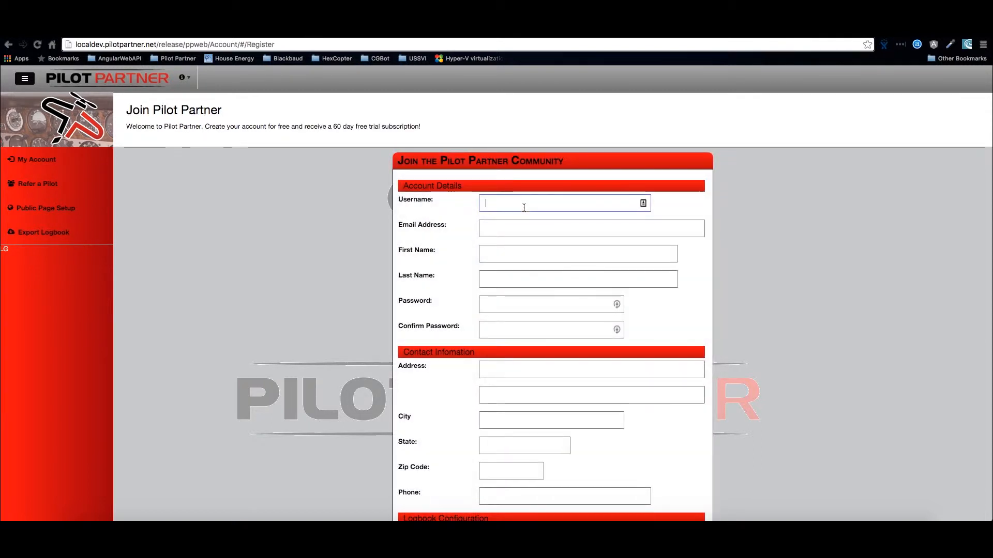
text(d)
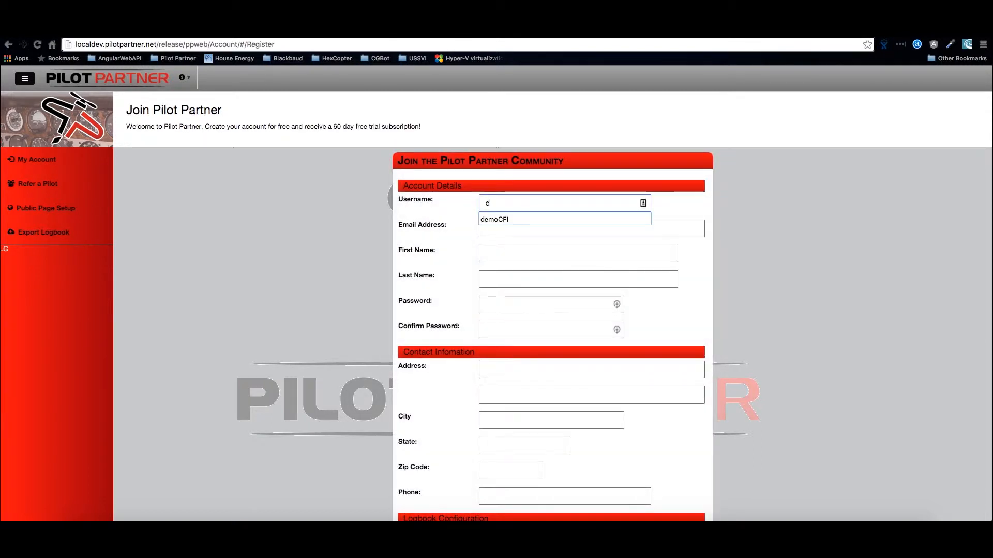
text(emoStude)
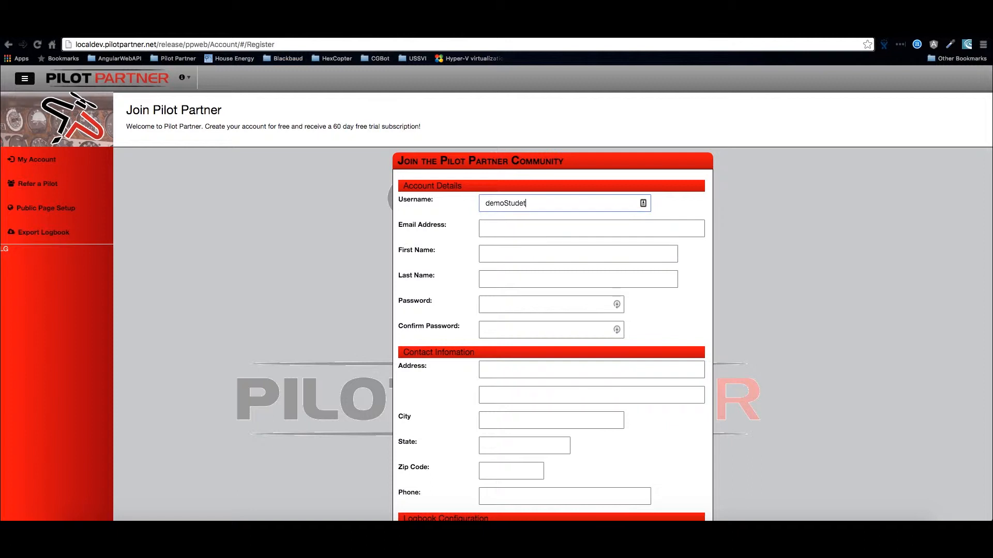
key(Return)
- Accept the Terms of Service and create the student account
scroll(497, 201, down, 5)
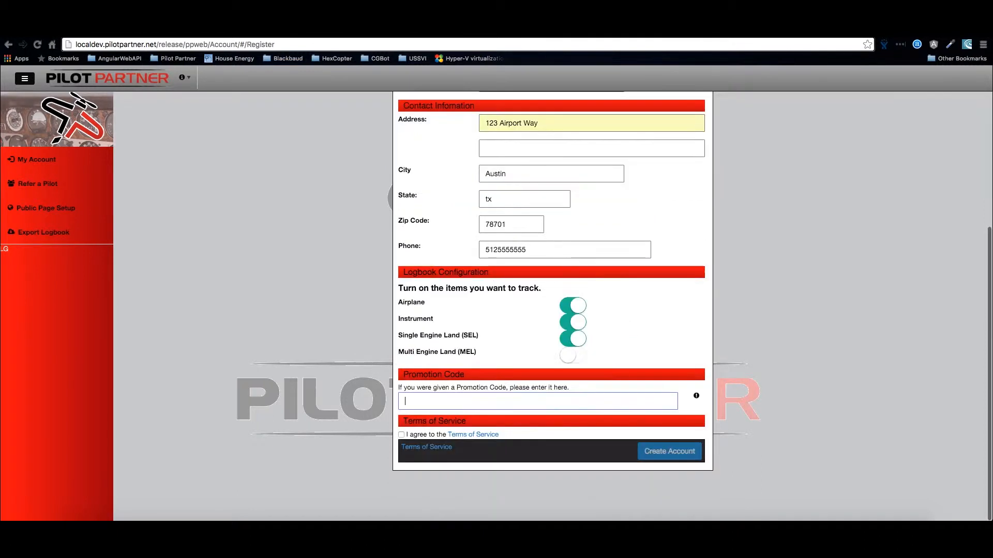
click(401, 434)
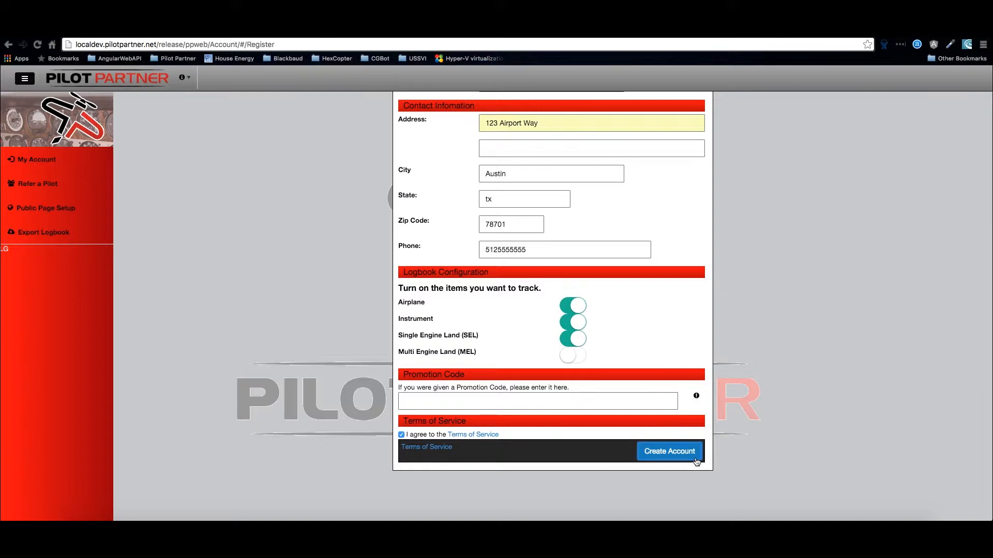
click(696, 459)
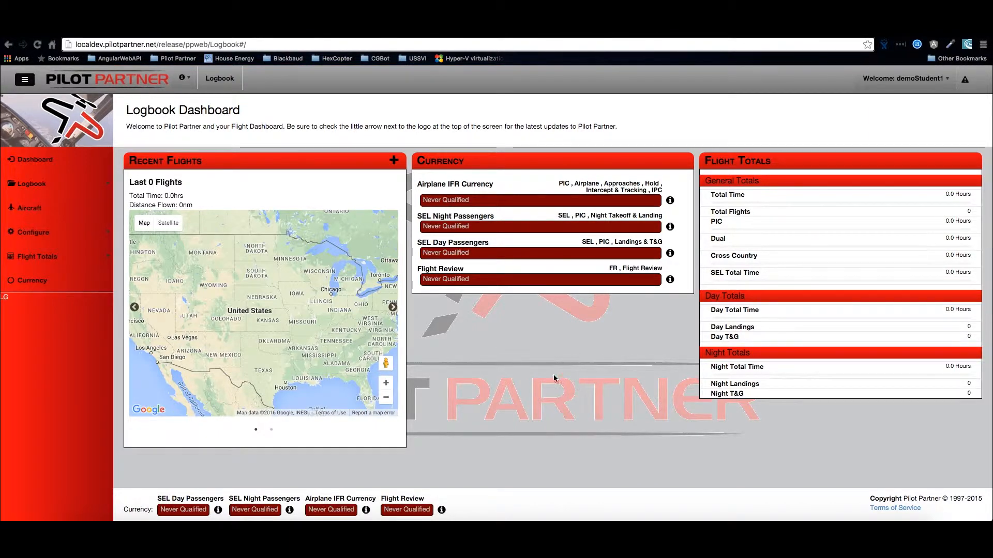
- Start a new flight in the student's logbook and open its passenger and instructor selection
click(58, 195)
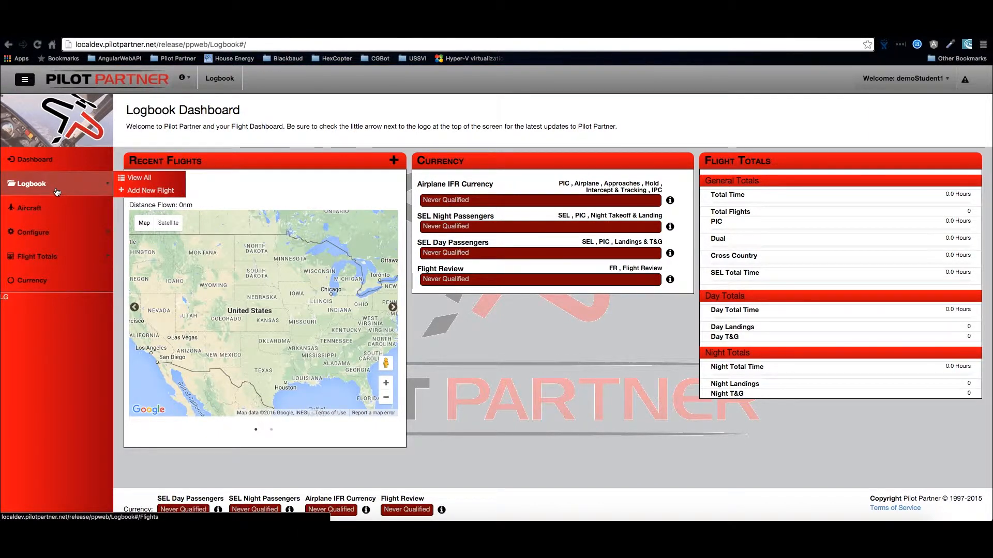
click(129, 190)
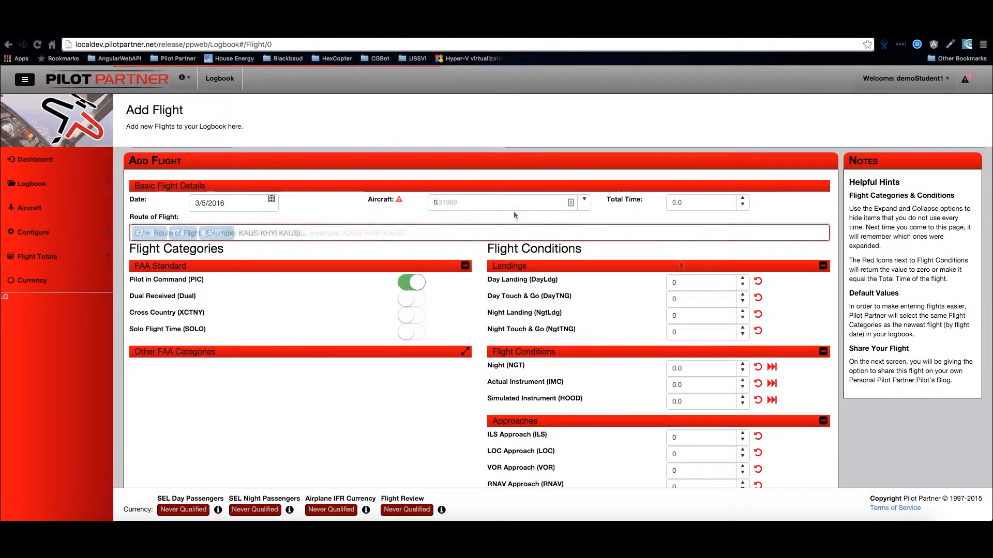
scroll(514, 211, down, 3)
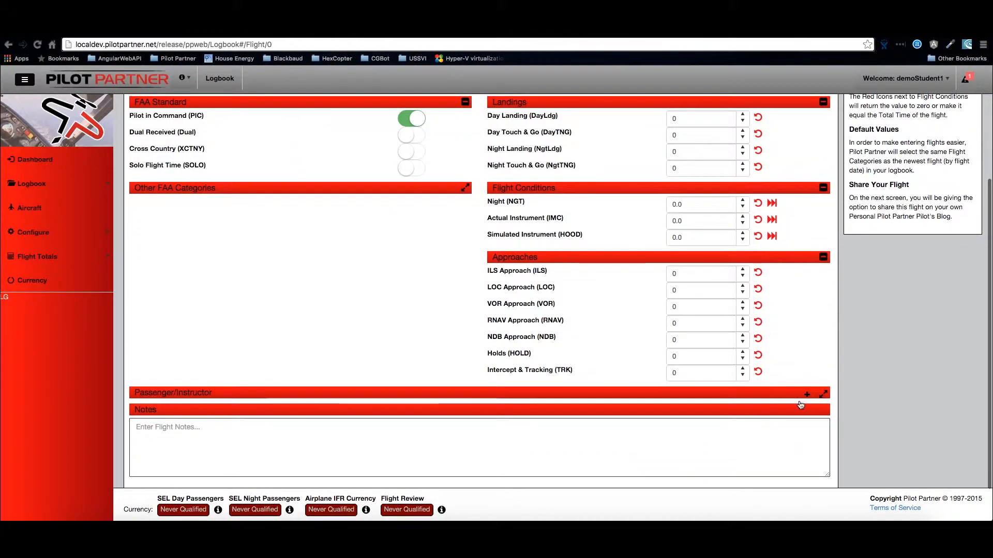
click(807, 395)
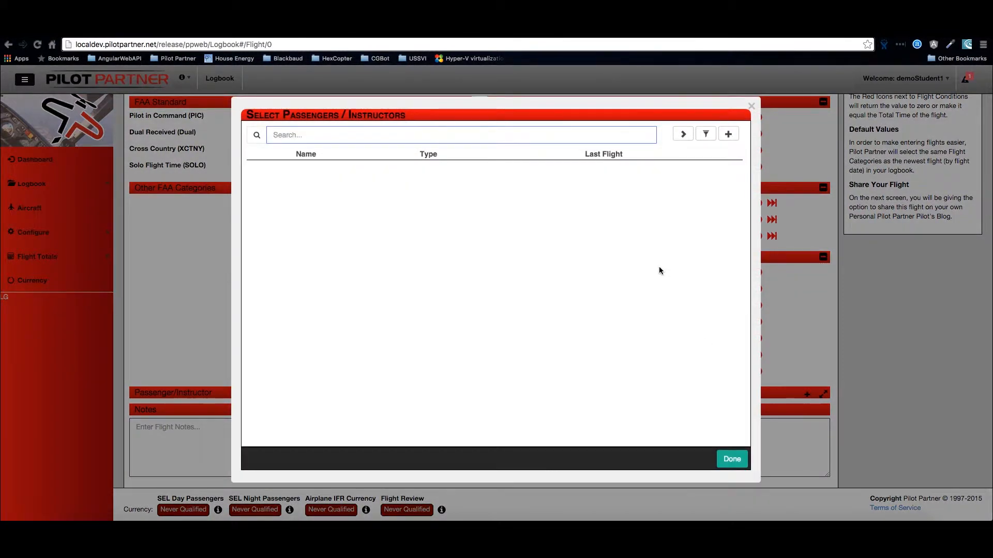
- Look up the instructor's existing account by email address as a new person for the flight and highlight the matching name and email
click(729, 137)
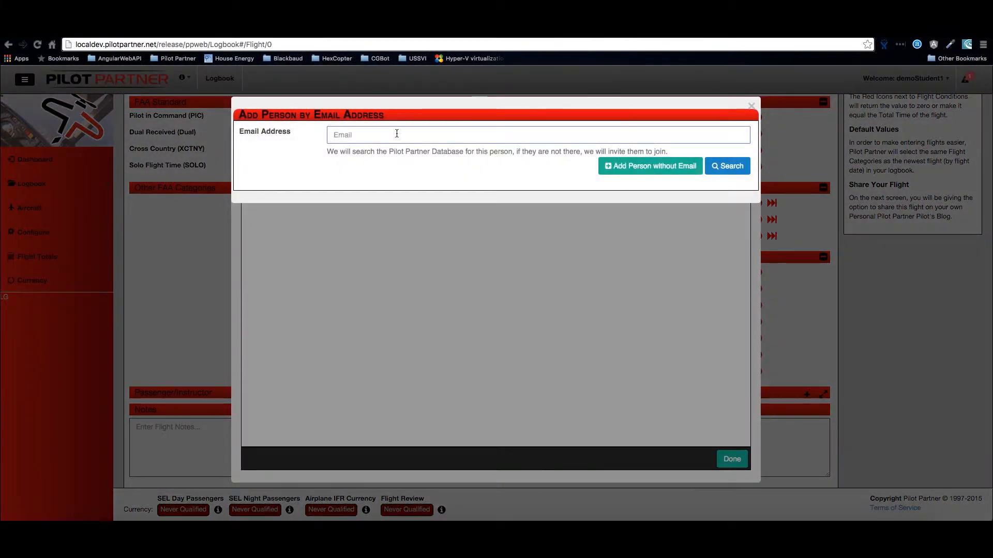
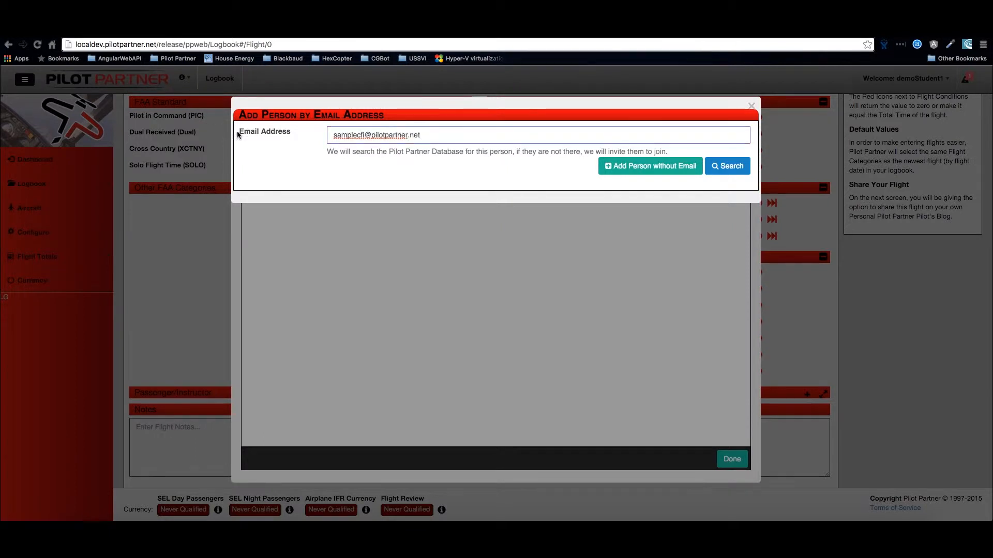
click(729, 166)
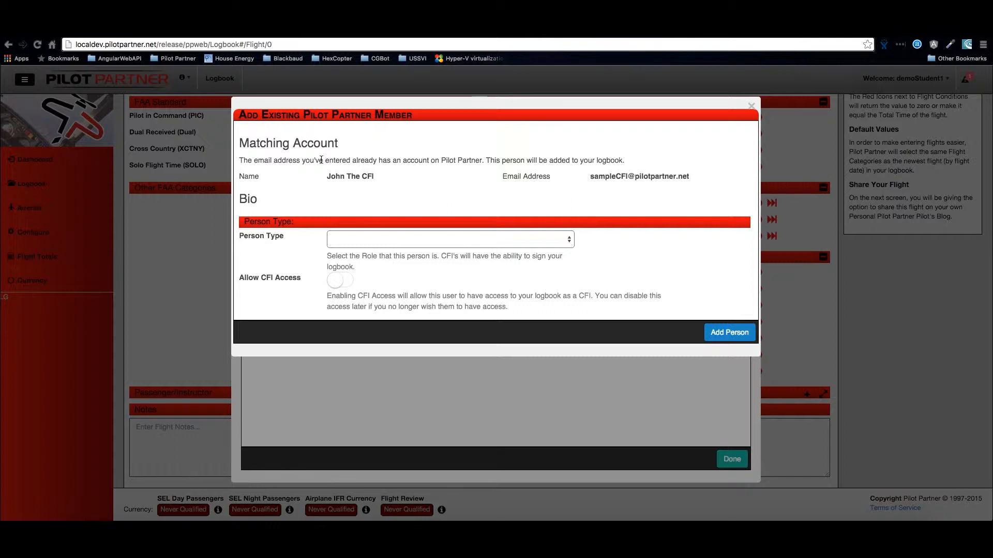
drag(318, 179, 620, 185)
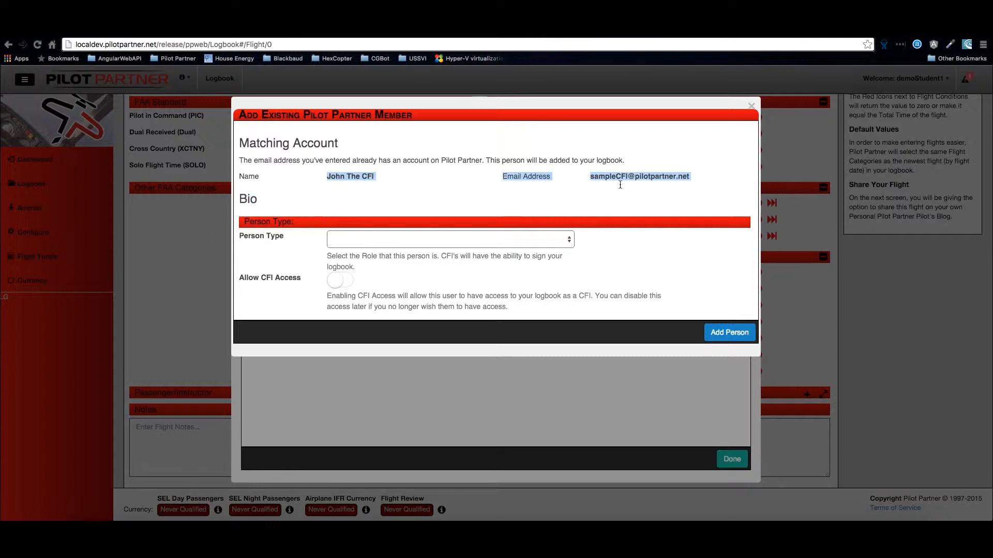
- Set the matched person's type to Flight Instructor (CFI), allow CFI access, and add them to the flight
click(572, 239)
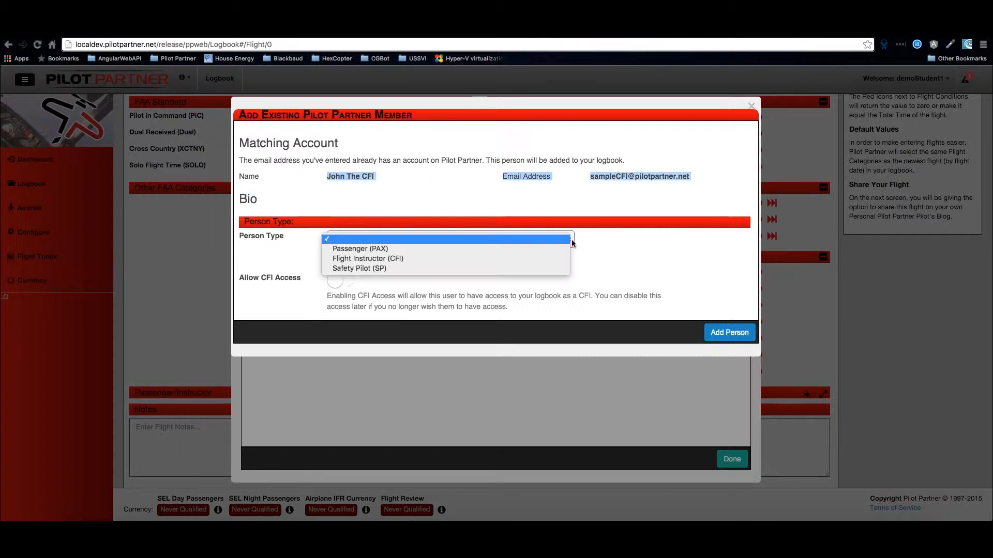
click(515, 259)
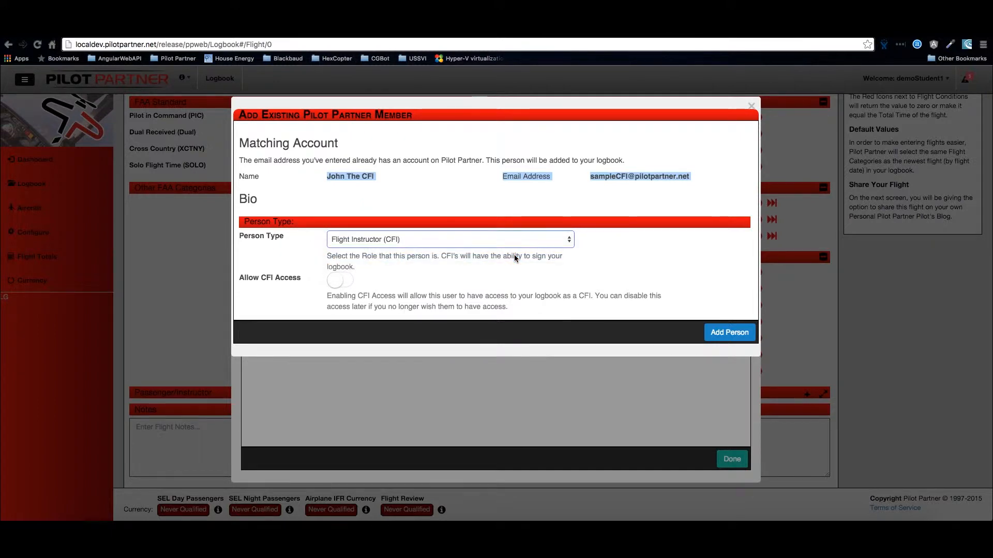
click(335, 281)
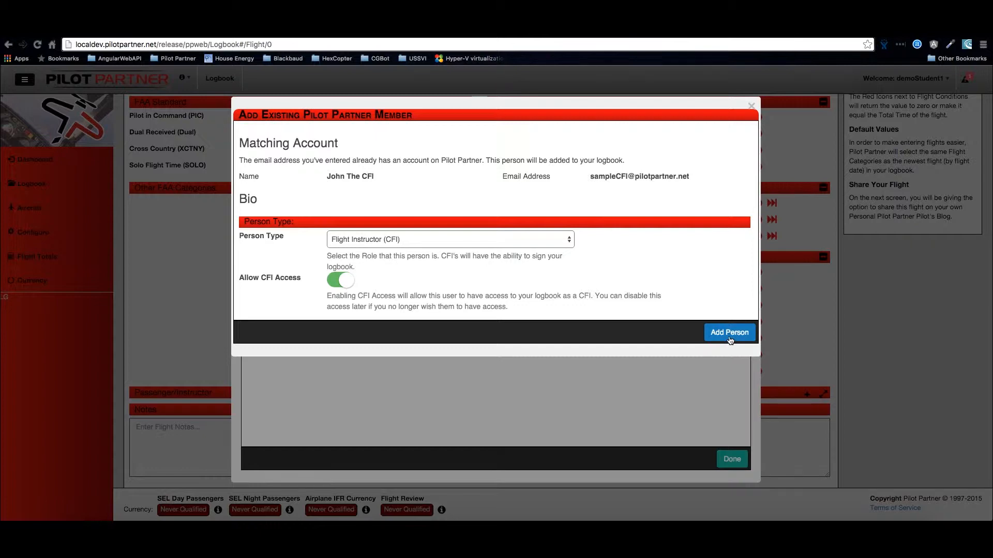
click(729, 337)
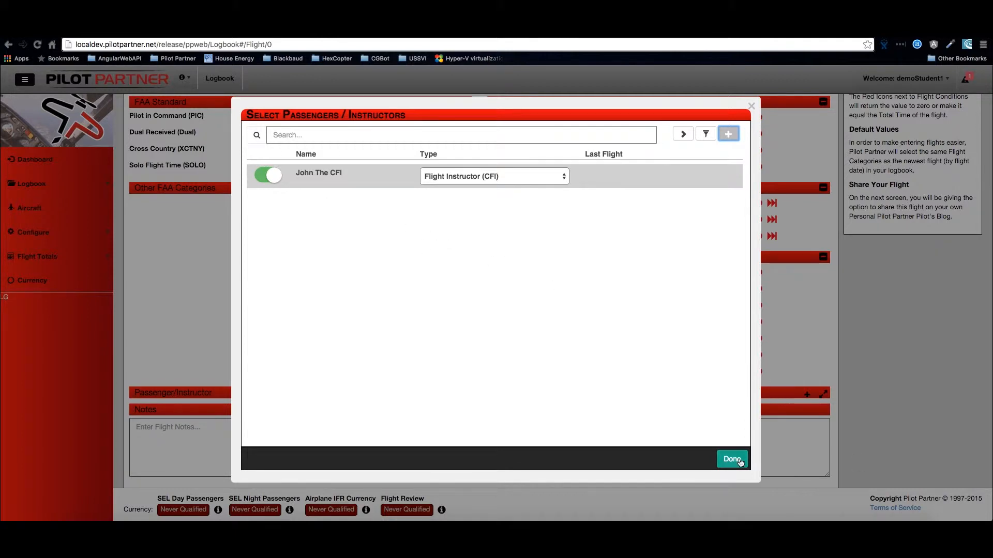
click(740, 460)
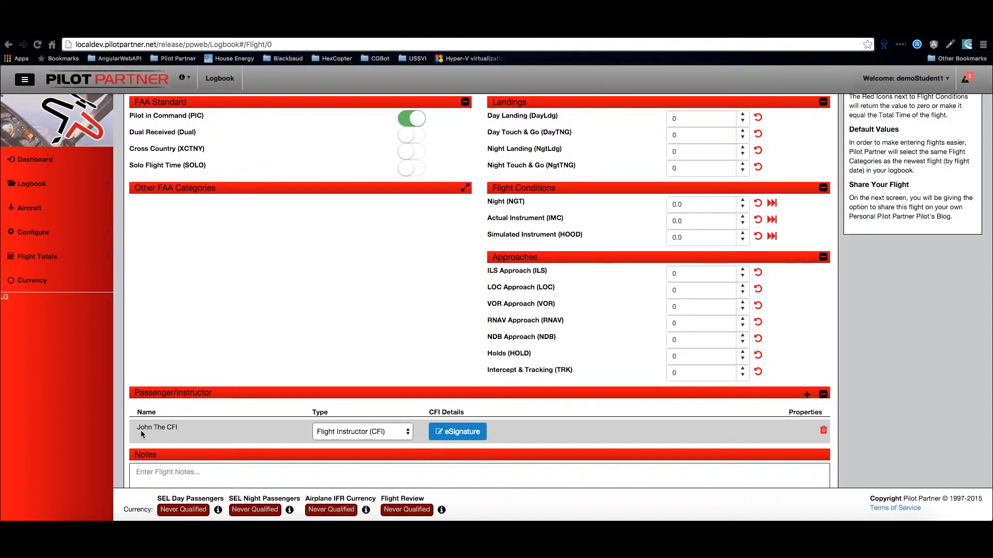
- Examine the instructor's eSignature form for this flight and close it without signing
drag(177, 428, 162, 430)
click(451, 435)
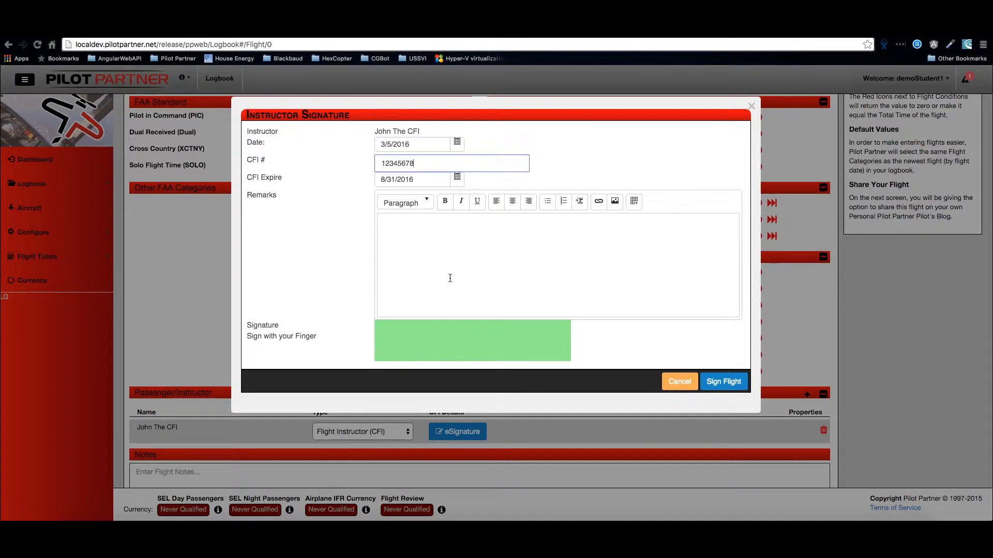
click(667, 380)
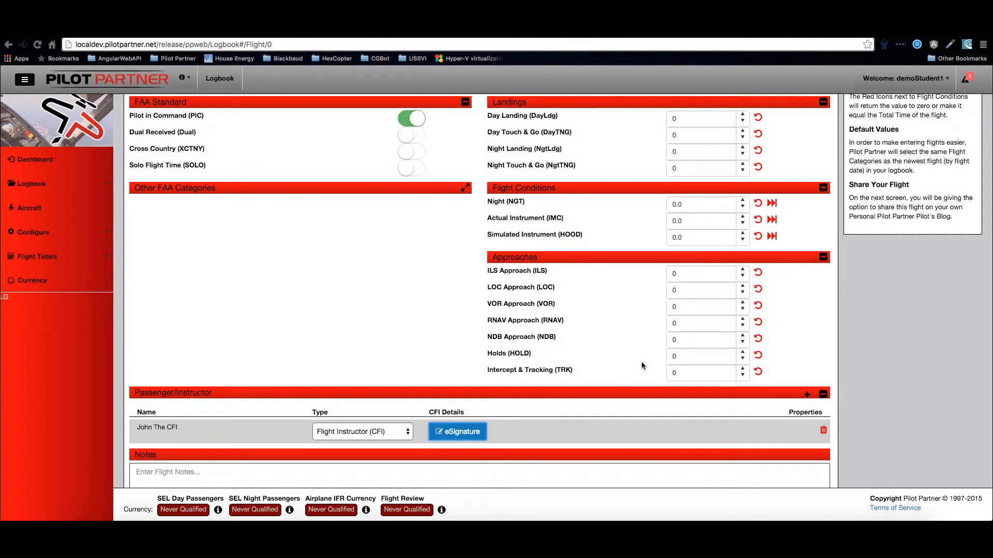
- Set Day Landing to 1 and Day Touch & Go to 2, enabling Dual Received and disabling Pilot in Command
scroll(662, 346, down, 2)
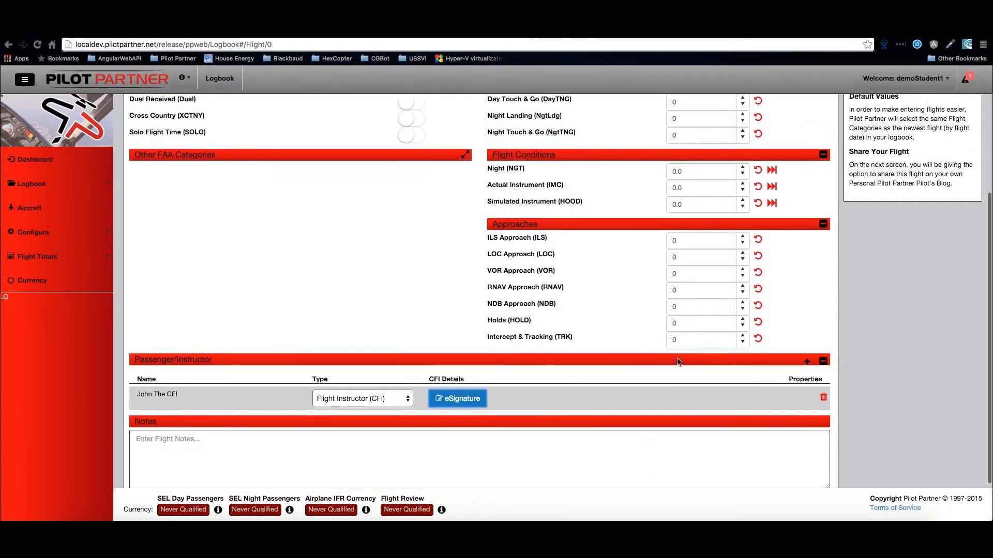
scroll(672, 354, up, 3)
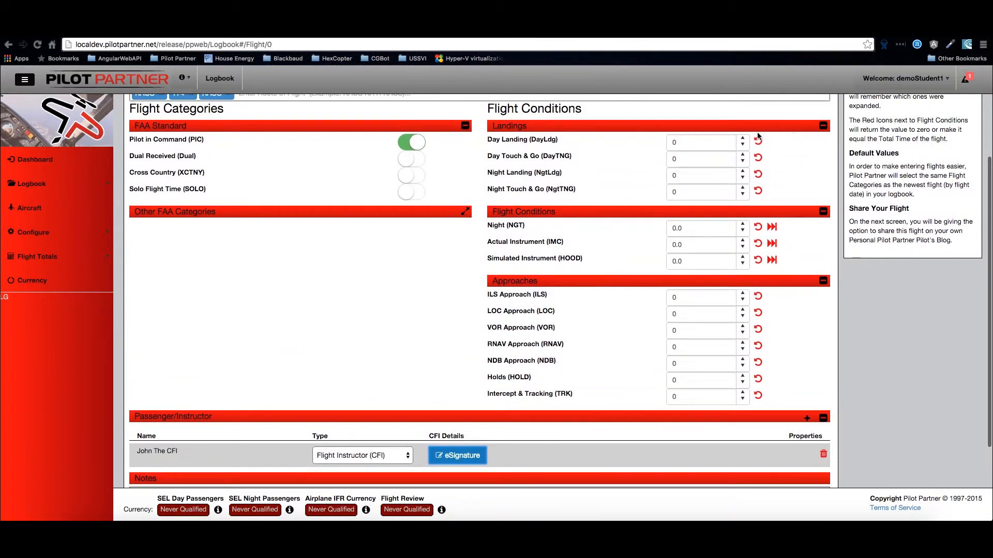
click(743, 138)
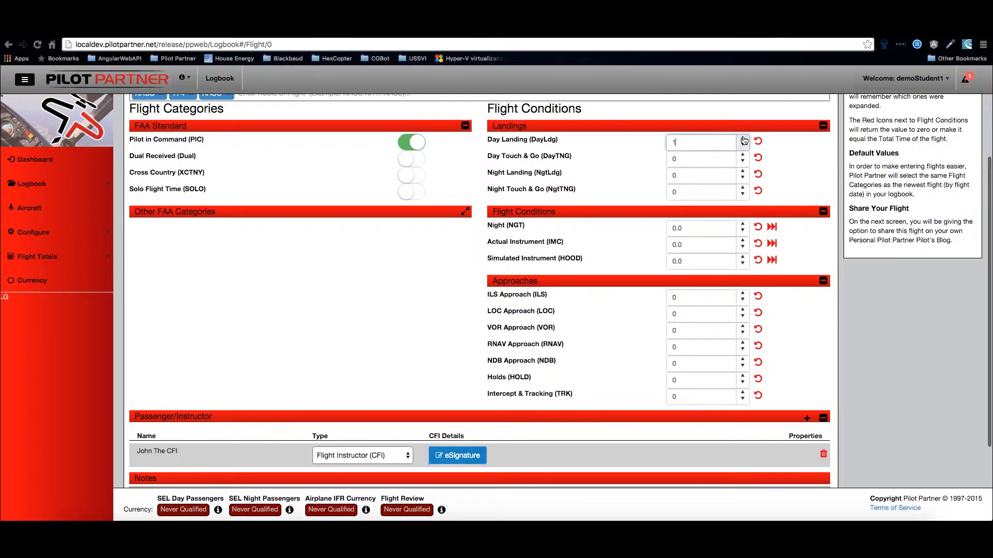
click(413, 162)
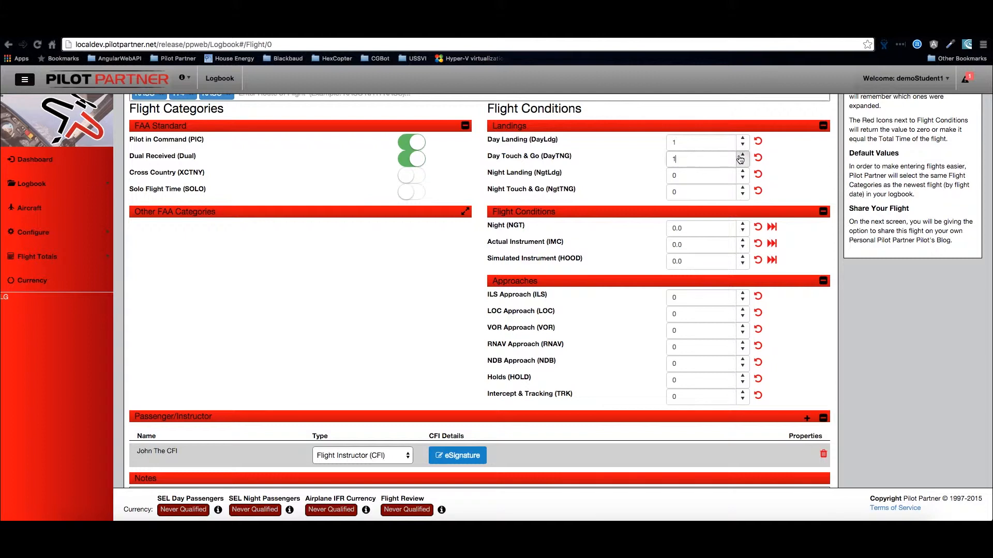
click(742, 155)
scroll(845, 346, down, 1)
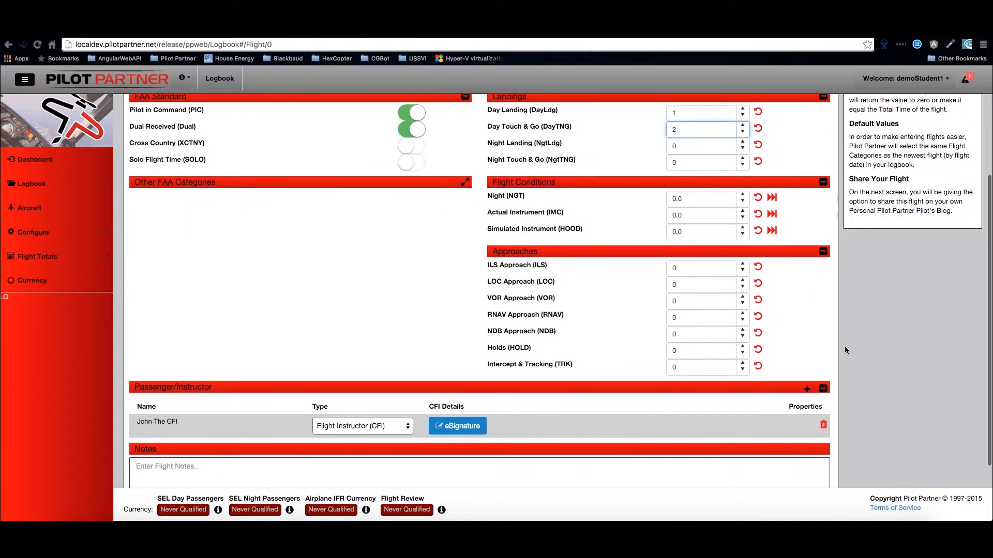
scroll(845, 350, up, 2)
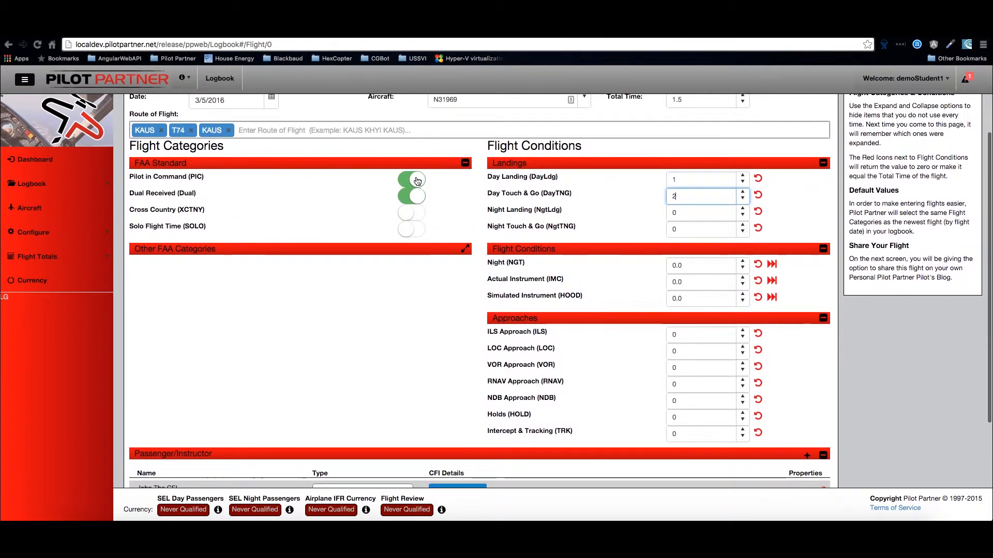
click(417, 181)
- Enter "My First FLight" as the flight notes and save the flight
scroll(445, 225, down, 1)
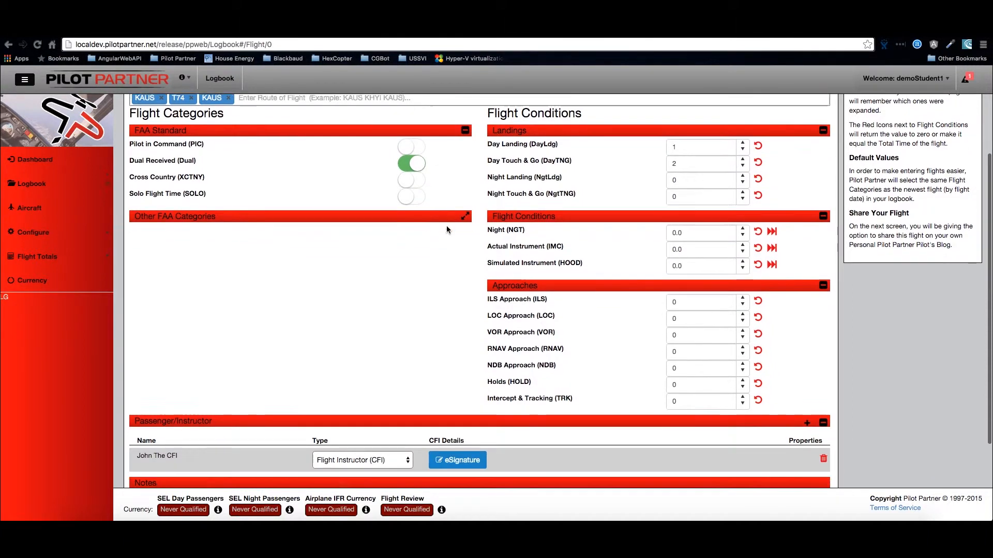
scroll(446, 229, down, 2)
scroll(447, 230, down, 2)
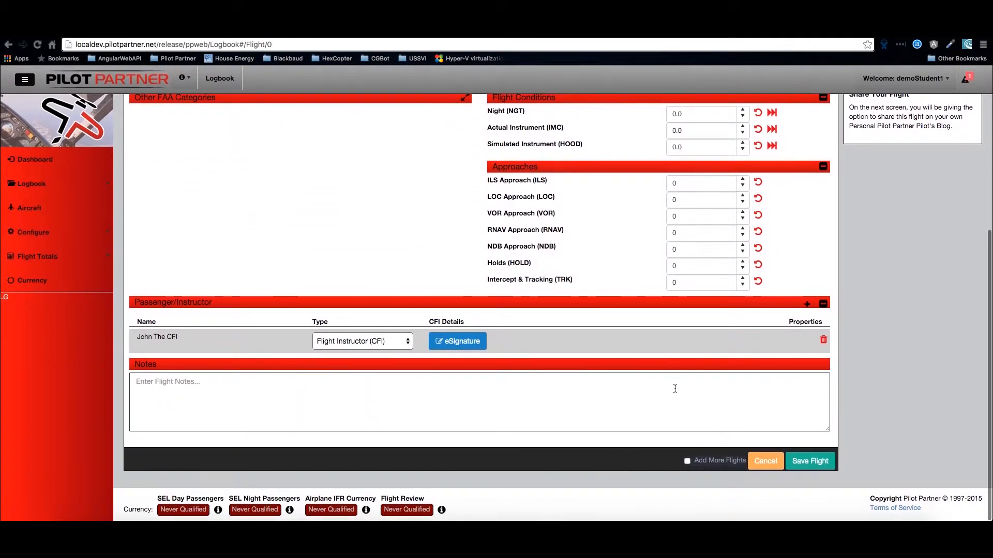
click(561, 407)
text(My F)
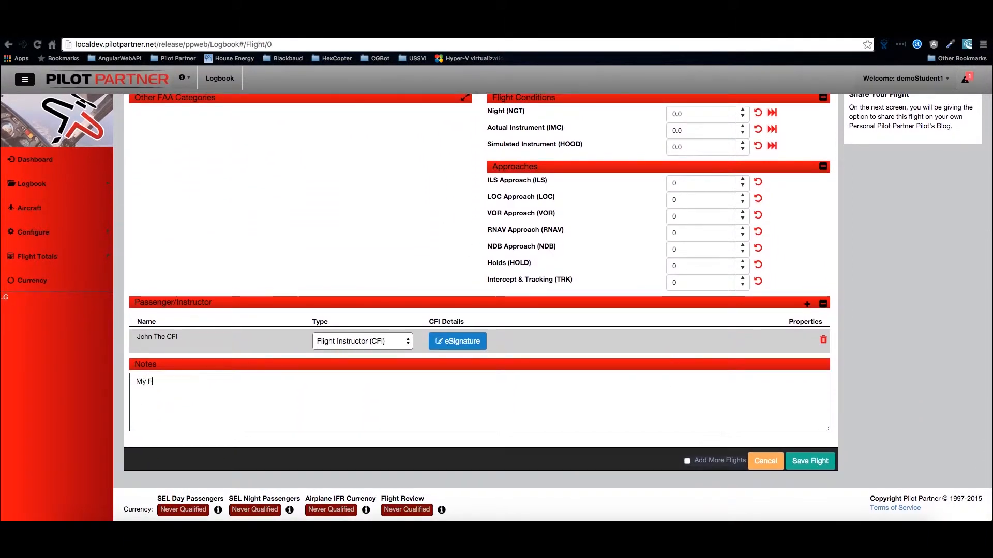
text(irst FLight)
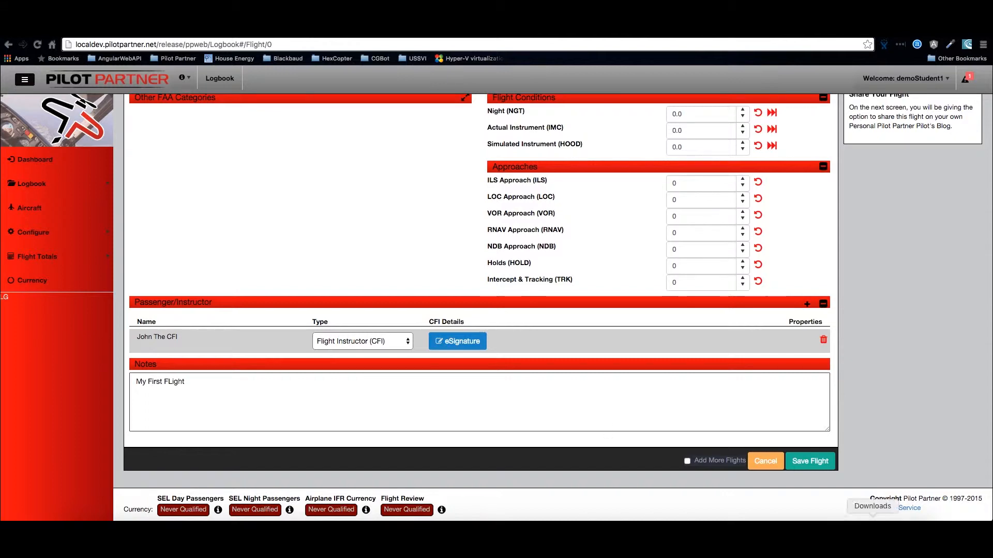
click(812, 462)
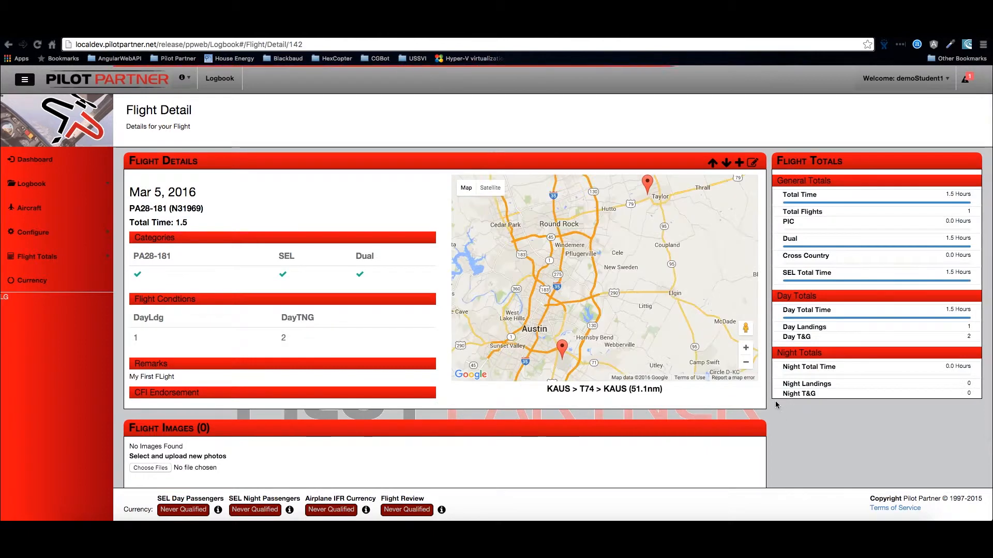
- Look over the saved flight's details, then log out of the student account and sign in with the instructor's account
scroll(713, 380, down, 3)
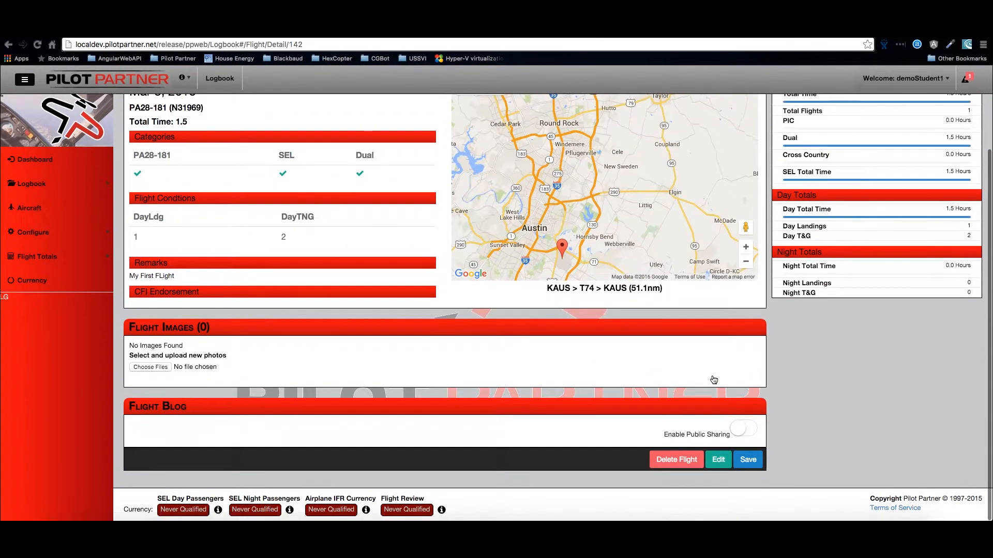
scroll(713, 380, up, 2)
scroll(714, 380, up, 2)
click(902, 78)
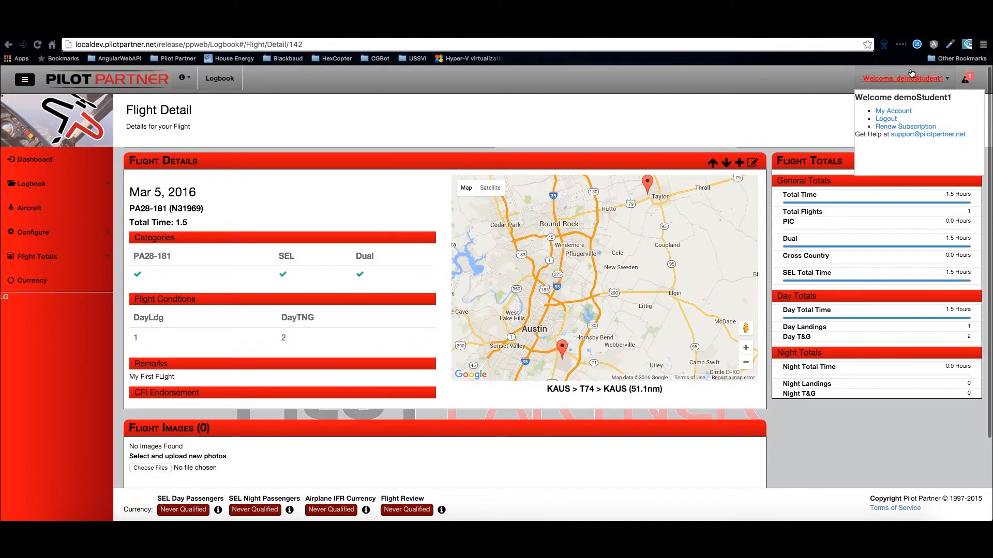
click(886, 119)
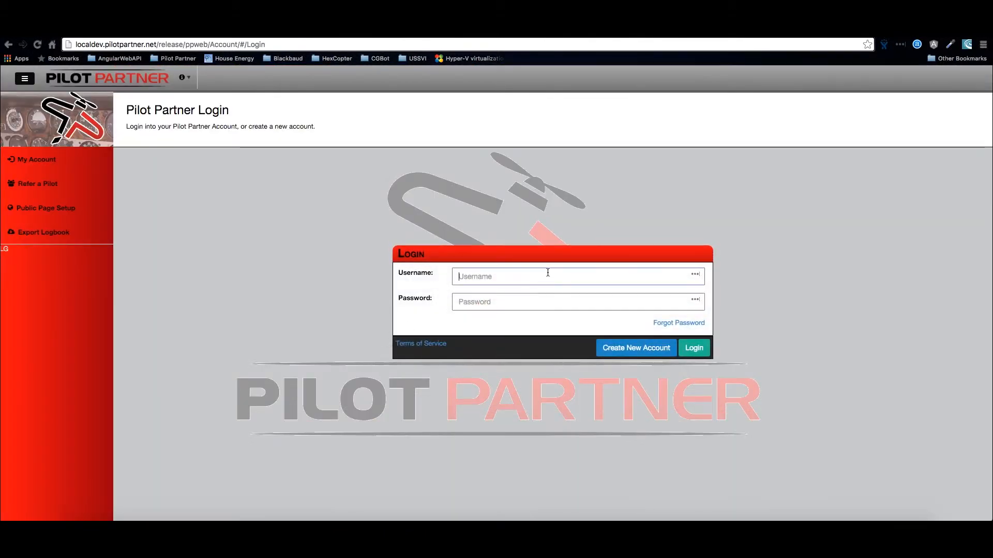
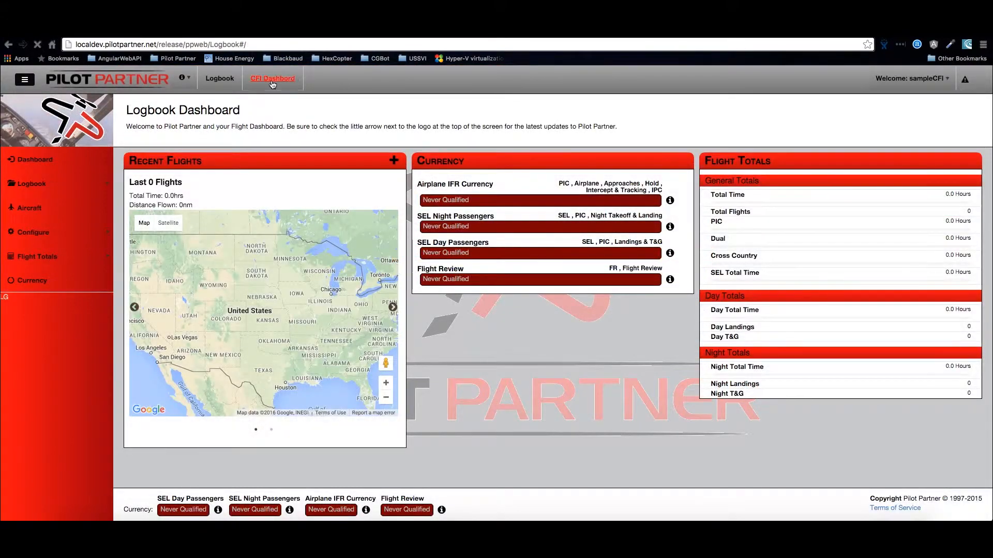
- Open the CFI Dashboard and view the connected student's details and flight logbook from the student list
click(272, 79)
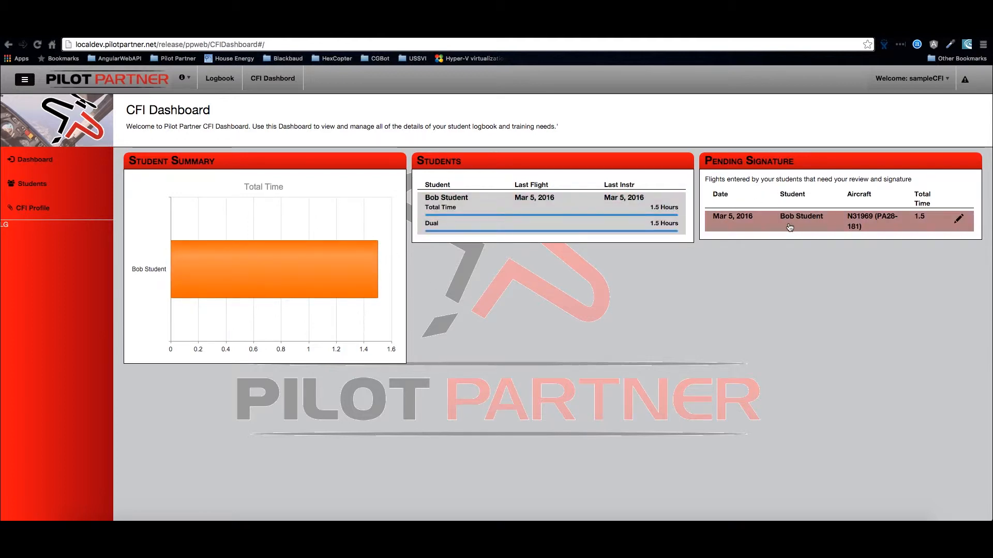
click(62, 191)
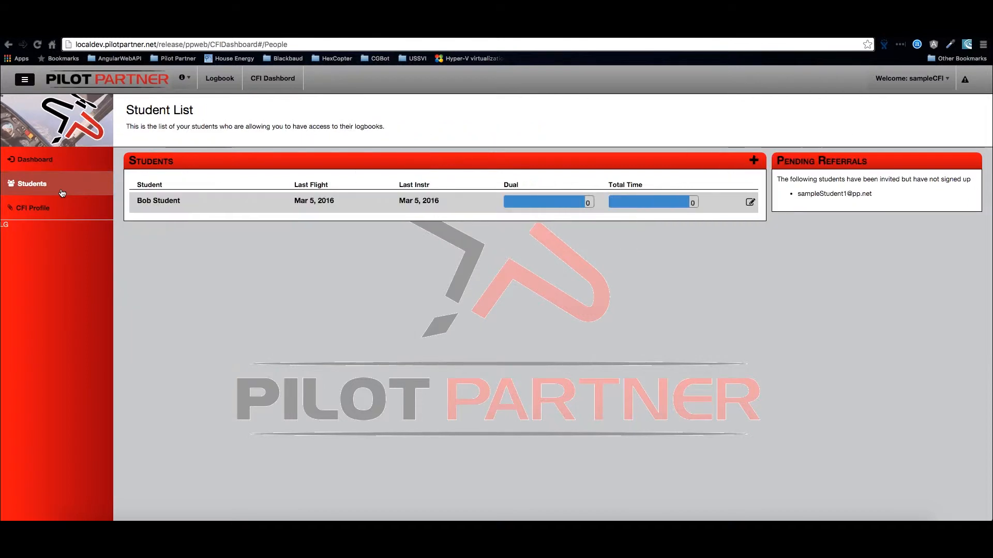
click(406, 208)
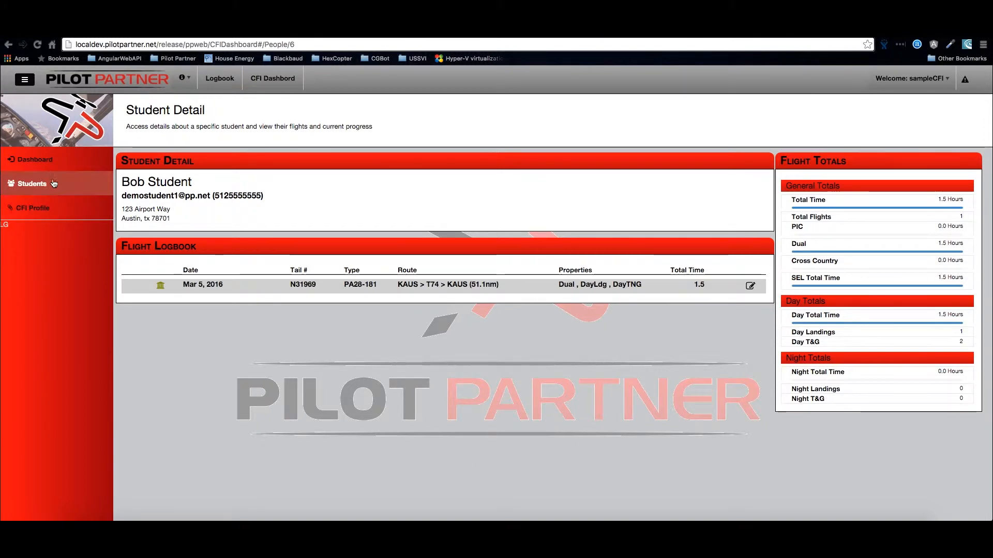
- Open the pending Mar 5, 2016 flight for signing with the remark "Introduction to Flying, Take Off, Basic Air Work, introduction to landing."
click(49, 165)
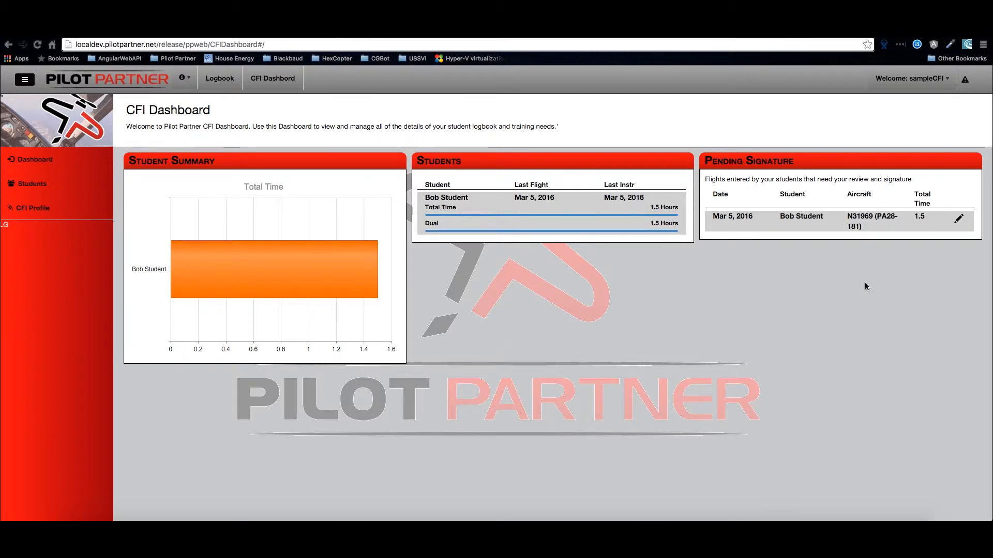
click(960, 220)
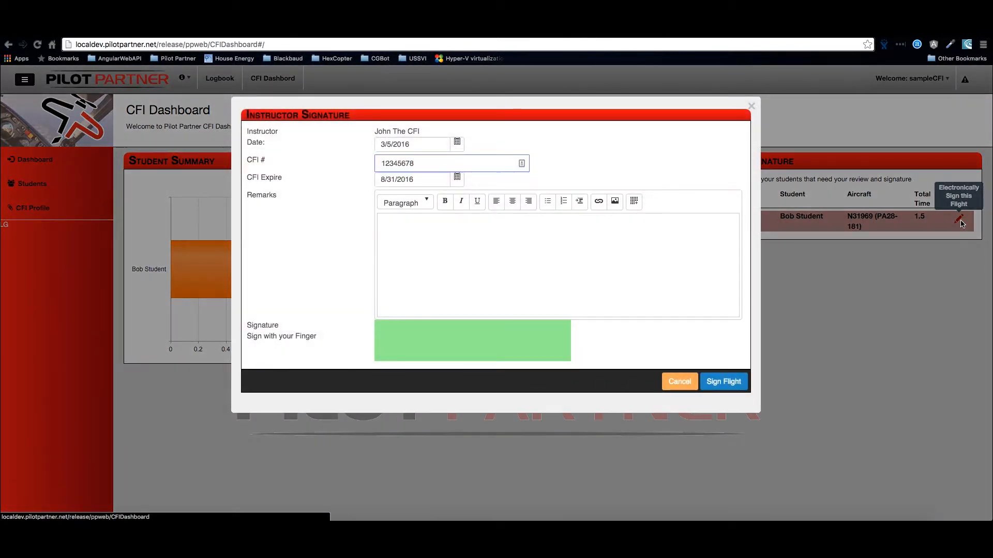
click(424, 232)
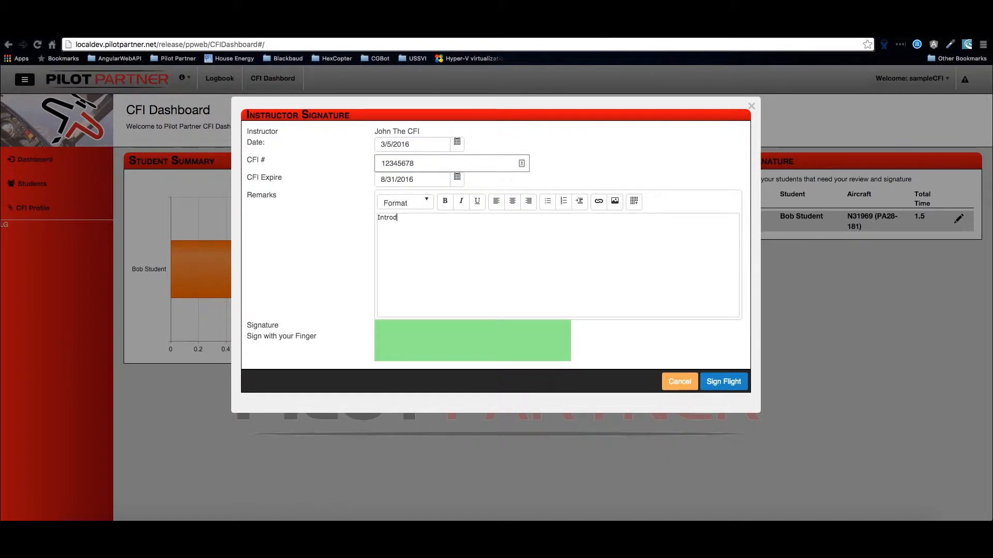
text(Introduction to Flying, Take Off, Basic Air Work, introduction to landing.)
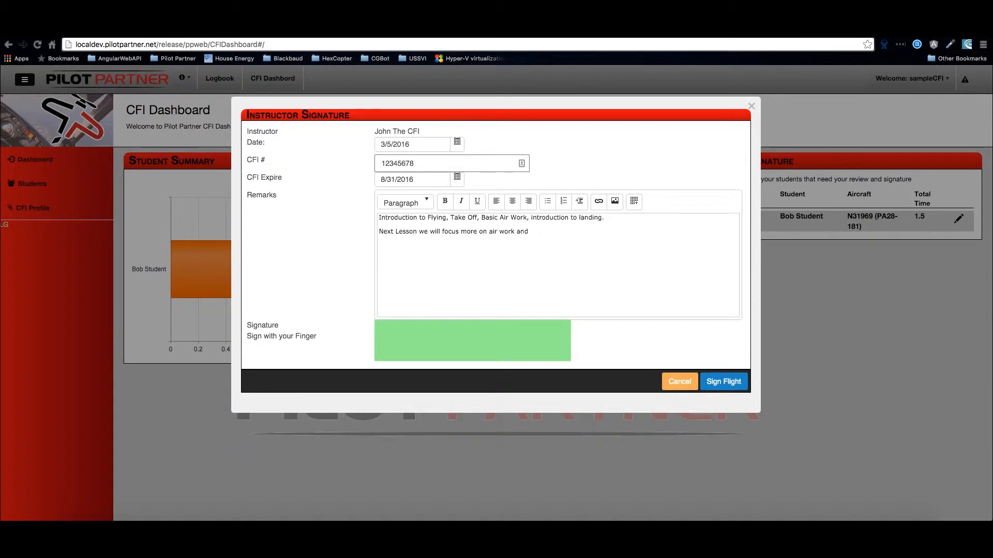
- Complete the remarks with "Next Lesson we will focus more on air work and landings", draw the signature and sign the flight
key(BackSpace)
text(landings)
mouse_move(380, 336)
mouse_down()
mouse_move(454, 349)
mouse_move(442, 342)
mouse_move(456, 333)
mouse_move(542, 342)
mouse_up()
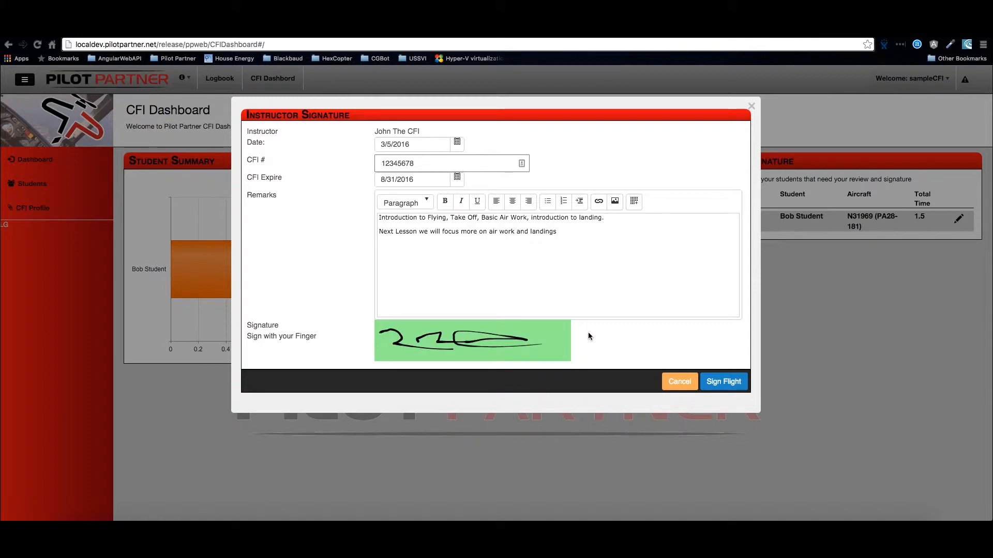
click(718, 382)
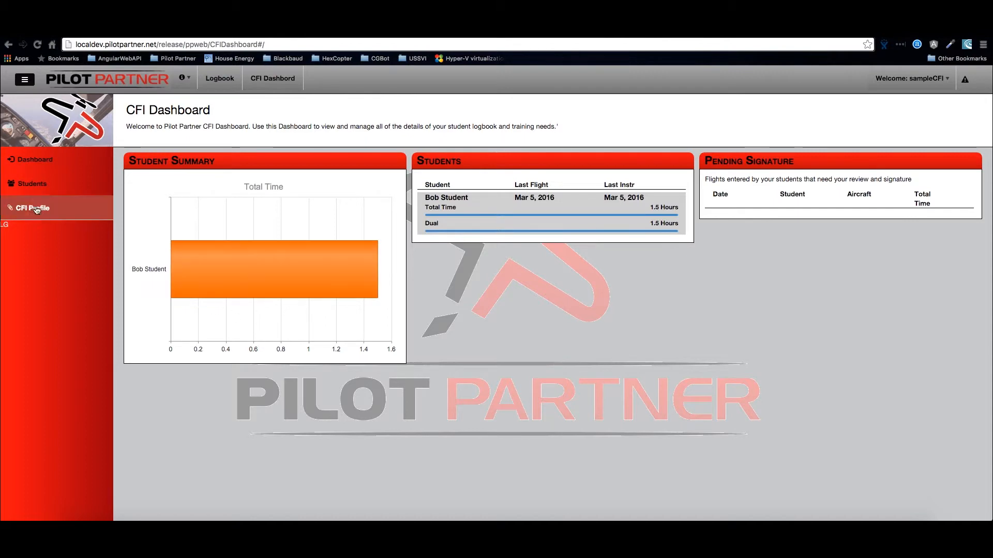
- Open the signed flight's details from the student's logbook to review the CFI endorsement, and zoom out its route map
click(27, 185)
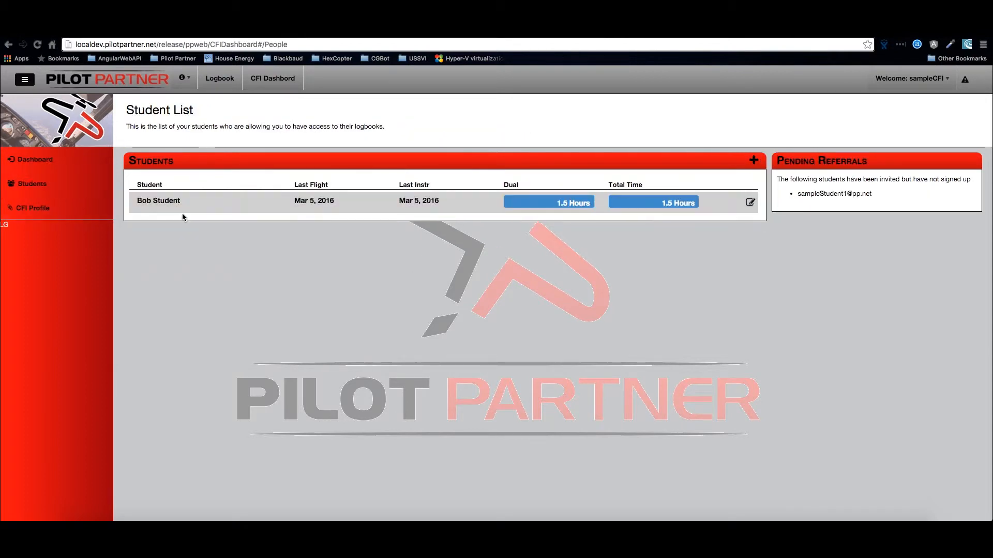
click(261, 209)
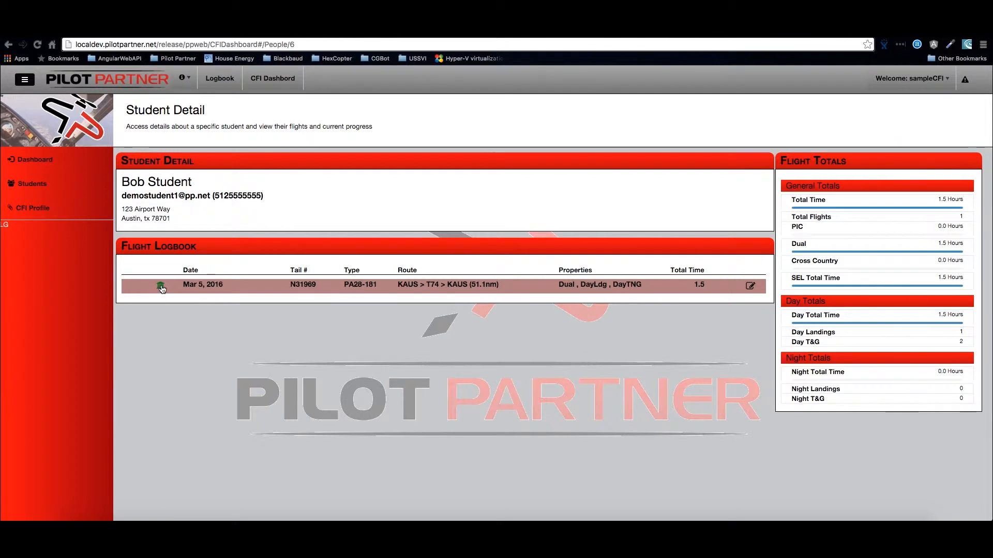
click(663, 287)
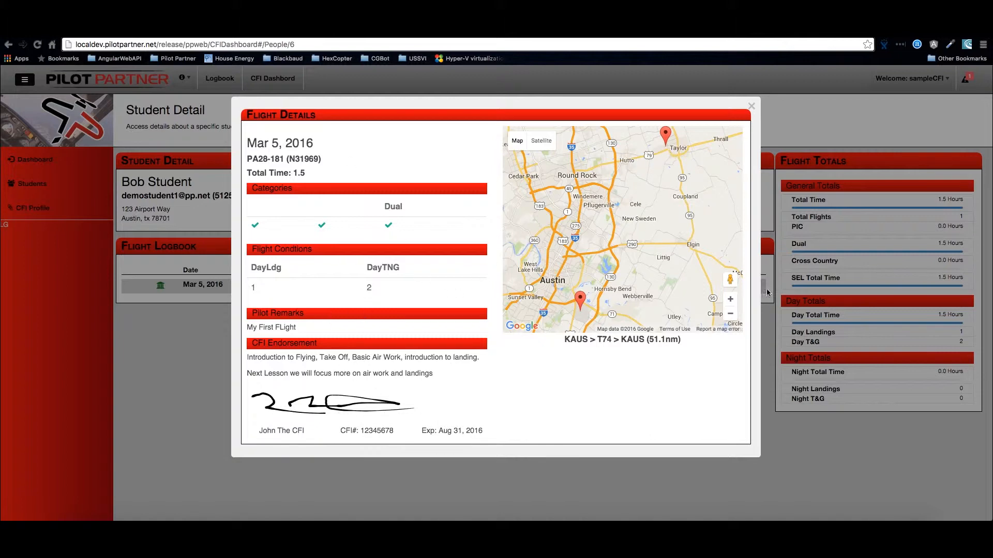
click(731, 314)
click(730, 314)
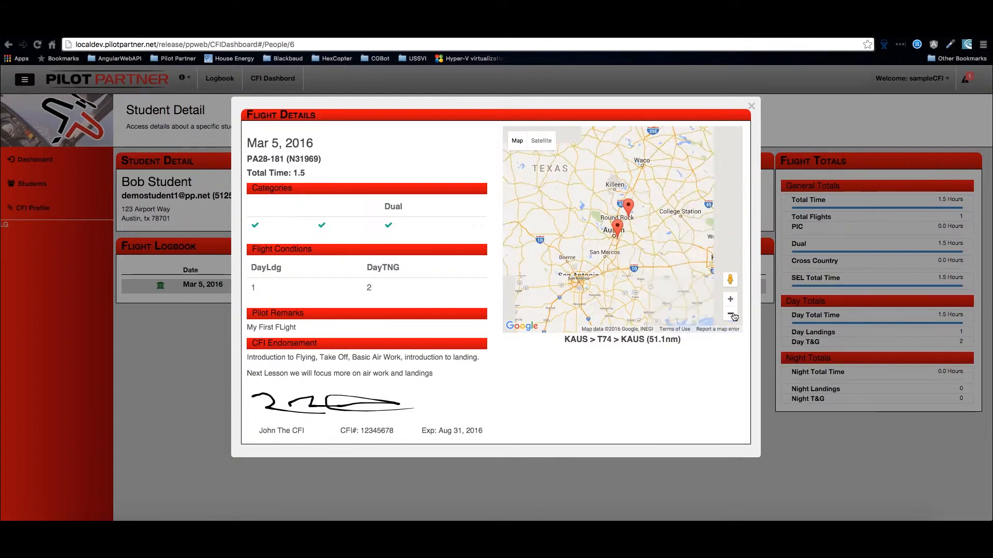
- Zoom the flight's route map out further to view the wider region, and close the flight details
click(730, 314)
click(731, 313)
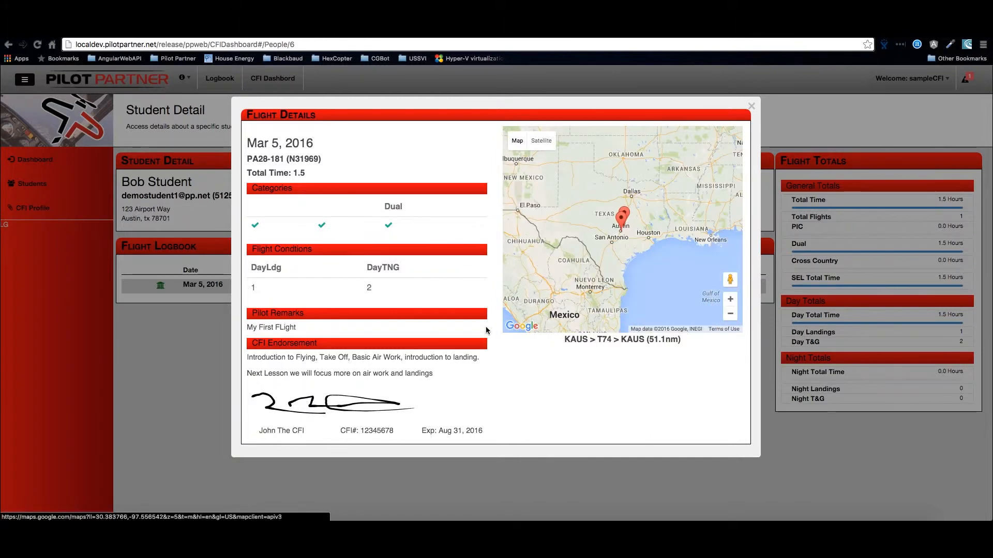
click(751, 107)
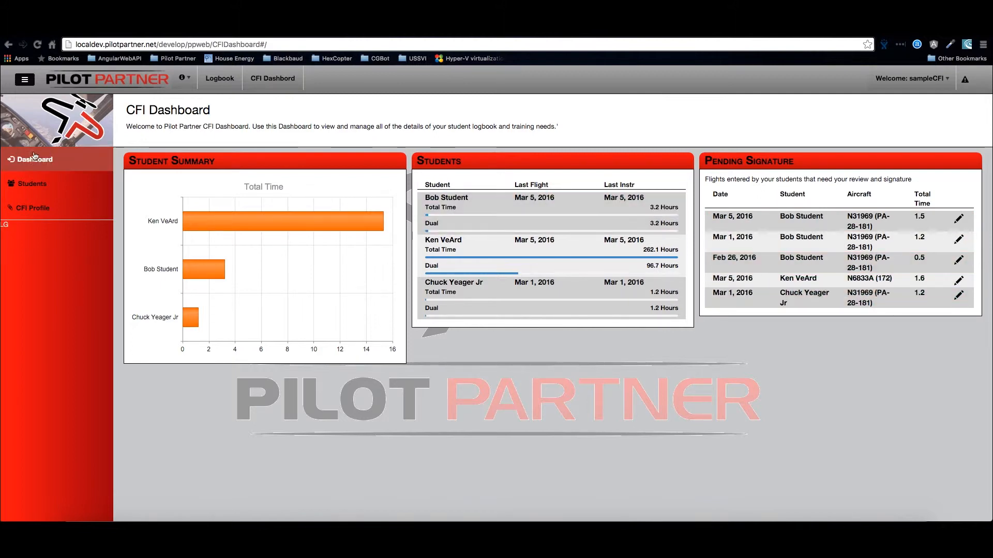
- View the first listed student's details and flight logbook, and return to the student list
click(47, 193)
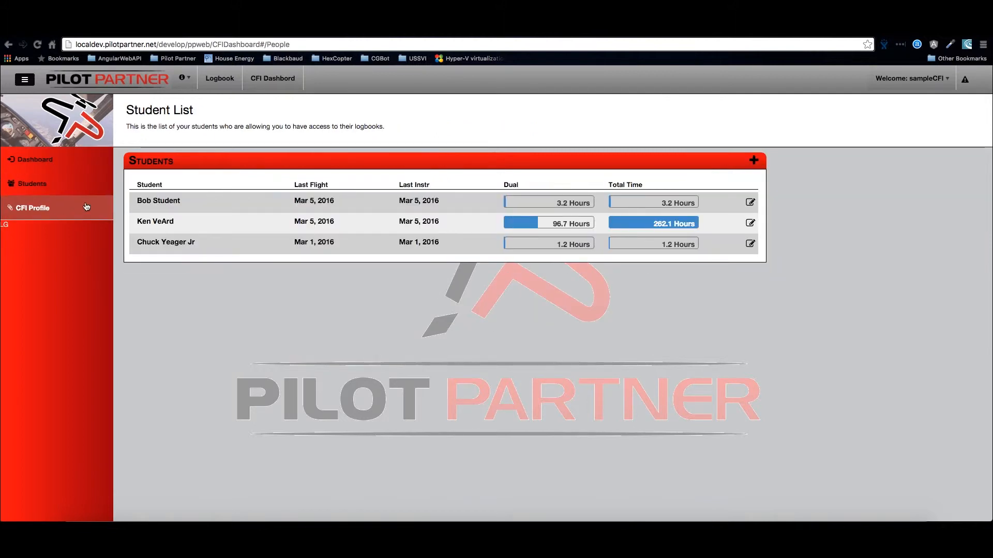
click(158, 211)
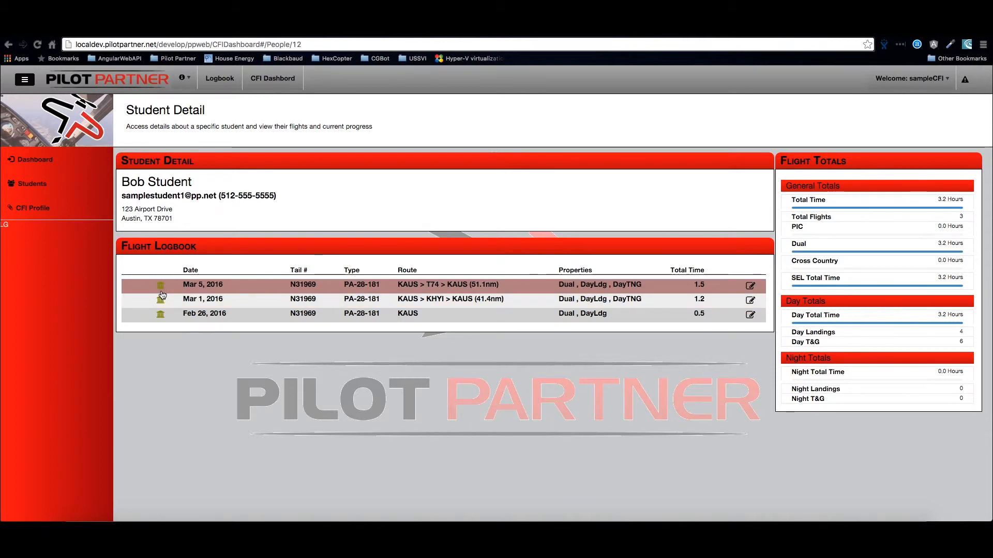
click(83, 187)
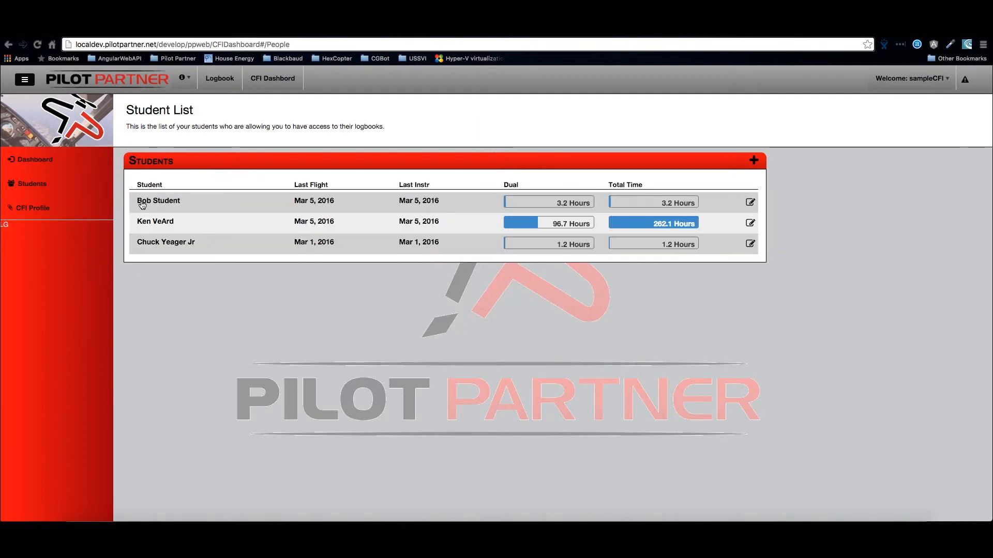
- Open the third listed student's Mar 1, 2016 flight details, examine the CFI endorsement line, and close the details
click(178, 242)
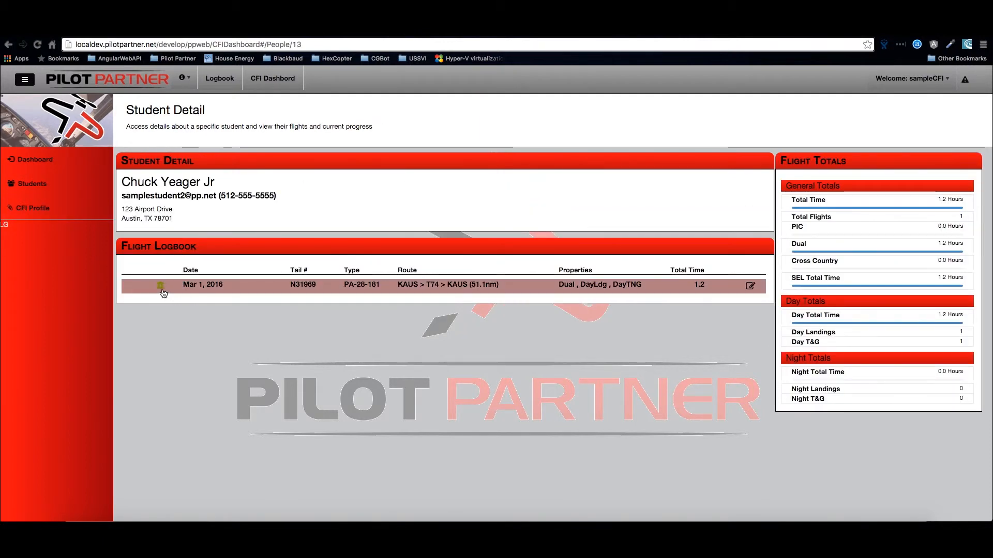
click(193, 287)
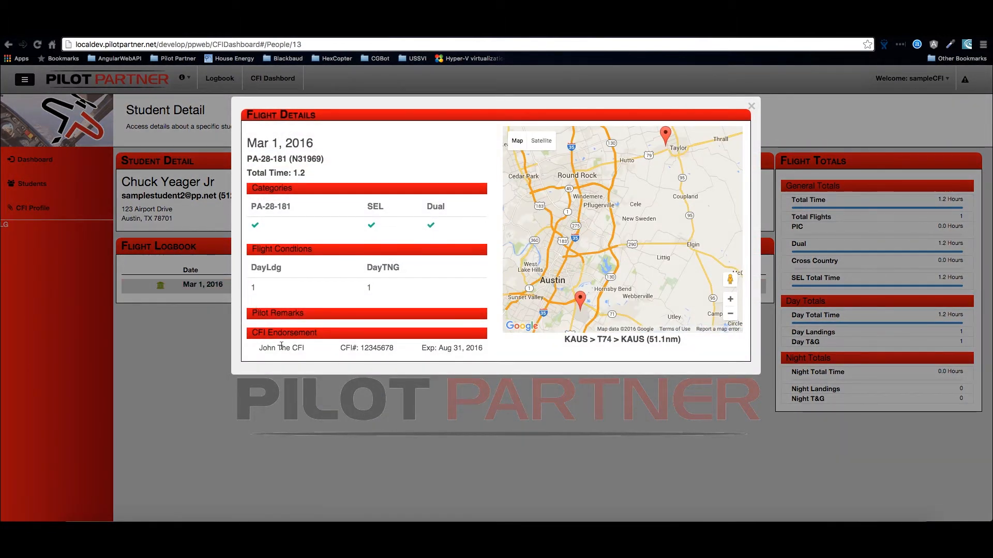
drag(260, 353, 459, 352)
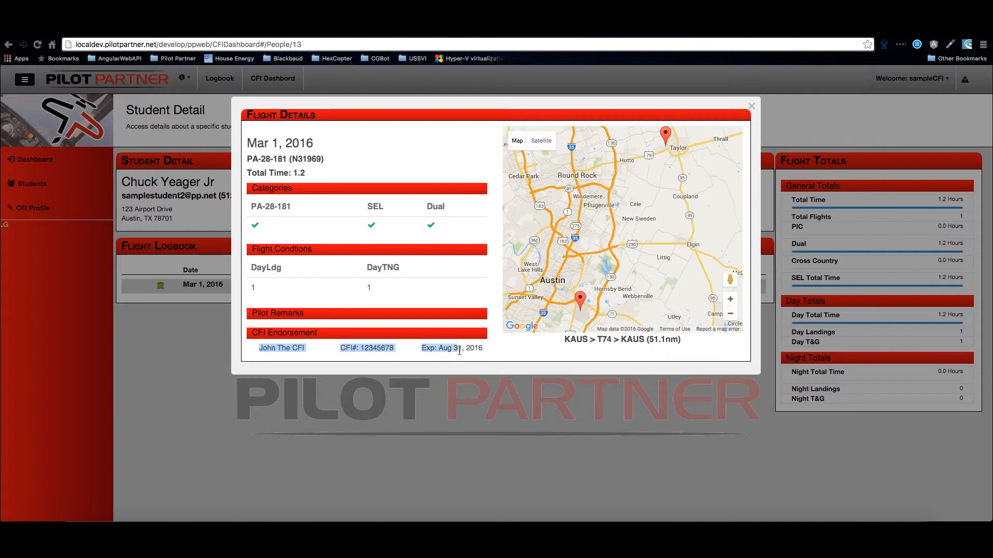
click(485, 350)
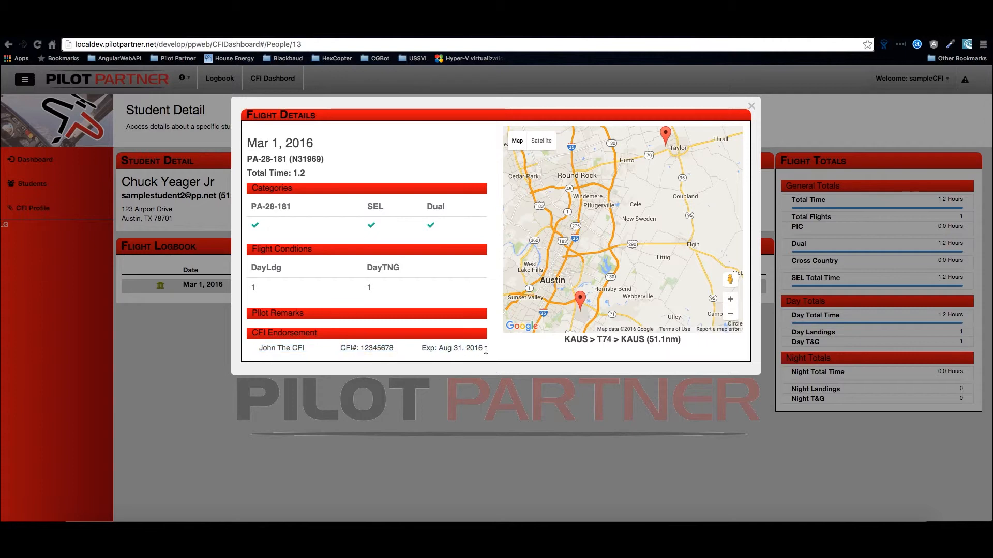
click(751, 107)
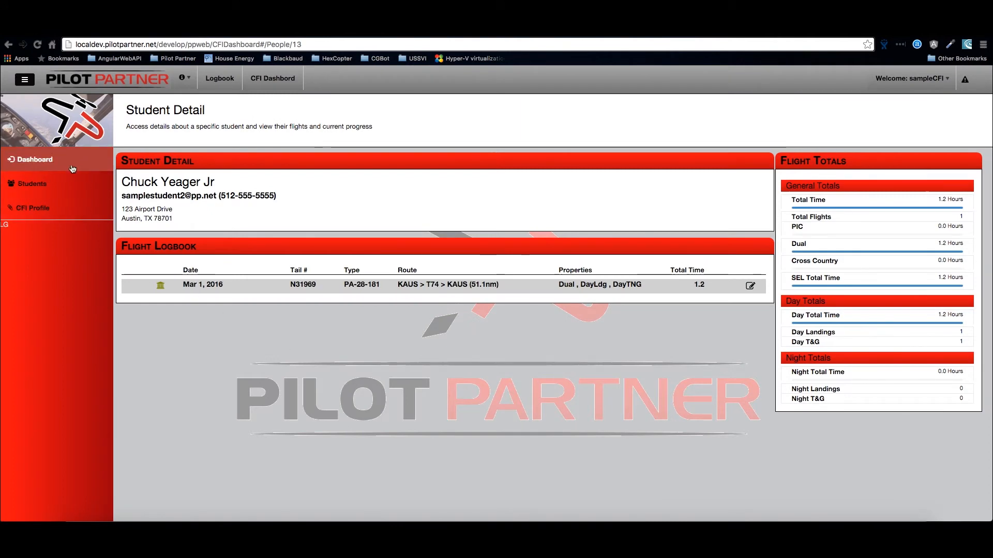
- Sign the pending Mar 5, 2016 flight in N31969 with the remark "Remarks on the flight, take time to write good detailed notes" and a drawn signature
click(71, 164)
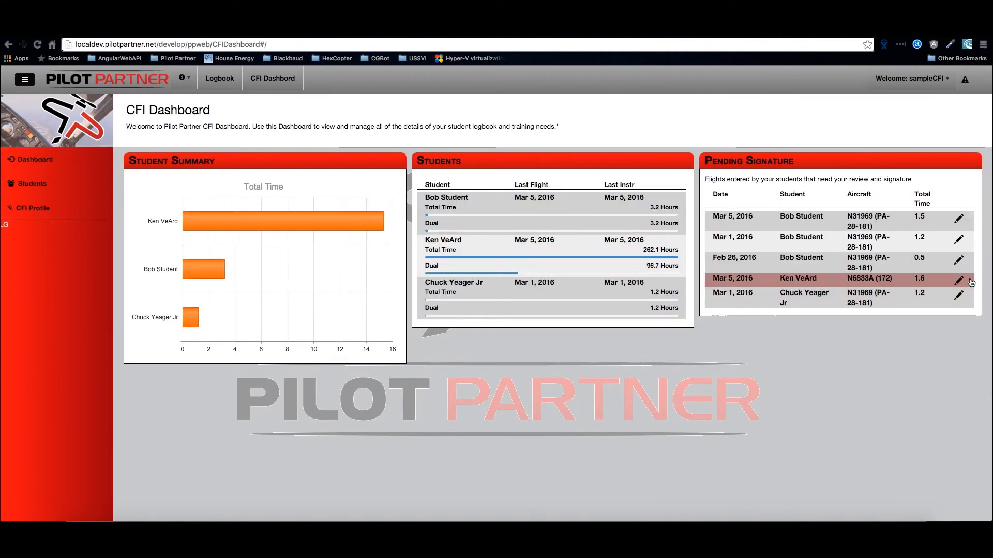
click(959, 221)
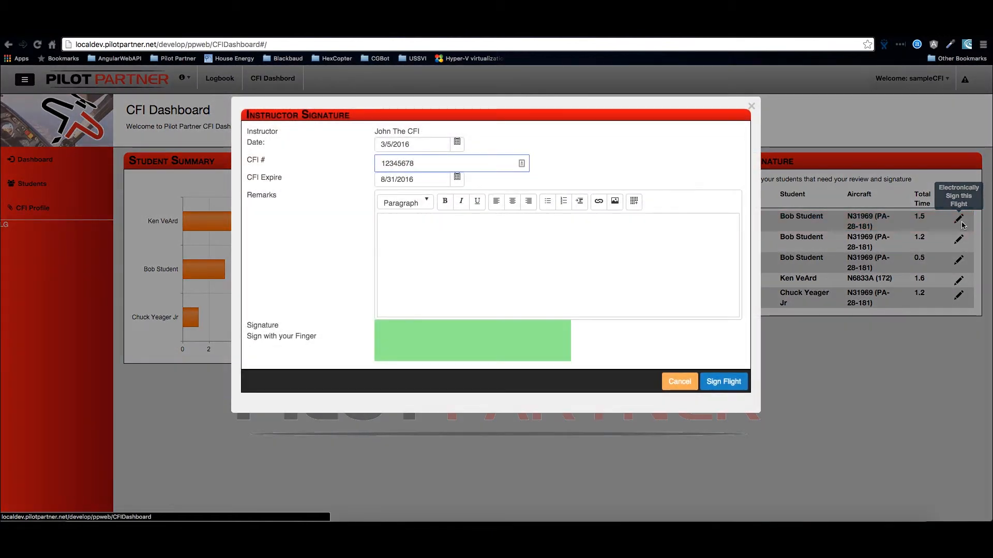
click(408, 237)
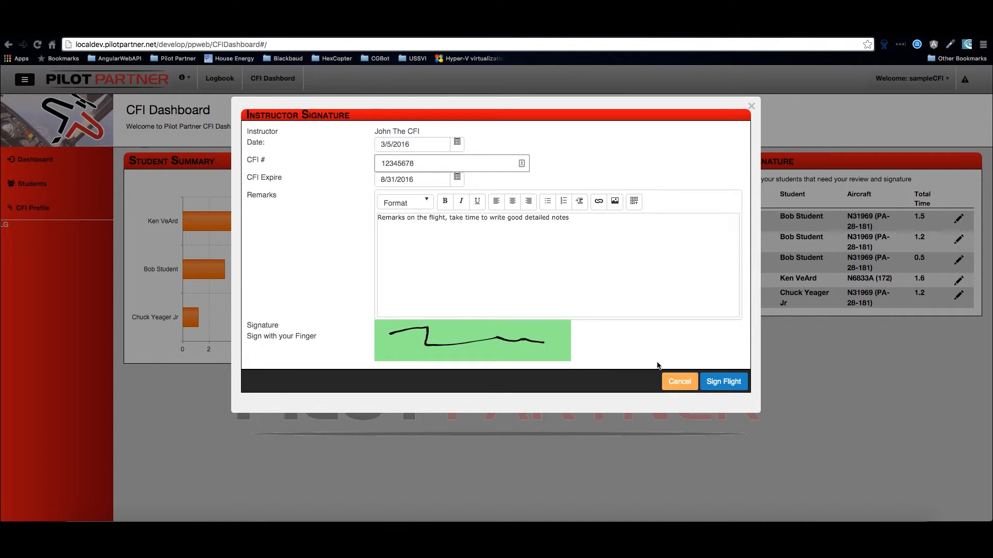
click(727, 382)
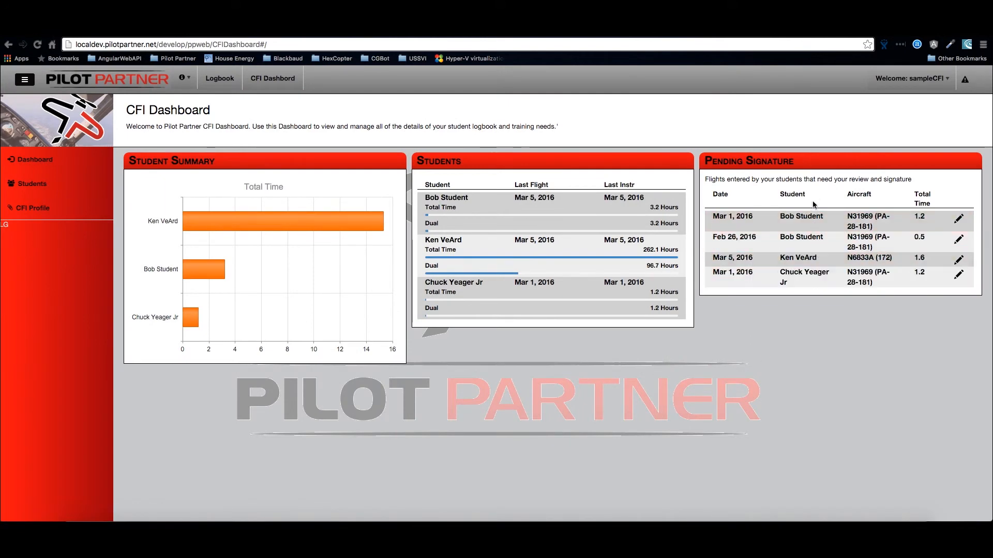
- Review the signed Mar 5, 2016 flight's endorsement in the first listed student's logbook, and close the flight details
click(46, 188)
click(185, 199)
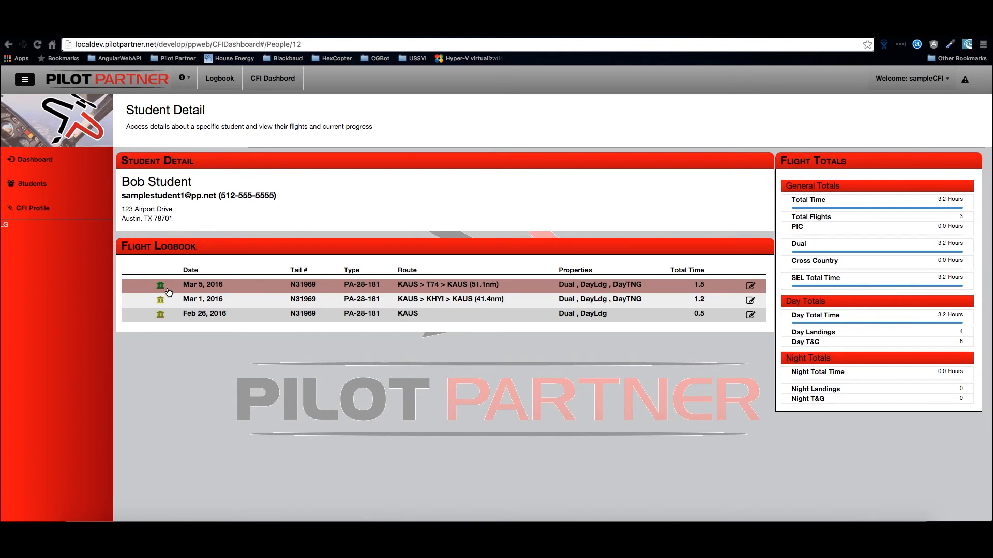
click(202, 287)
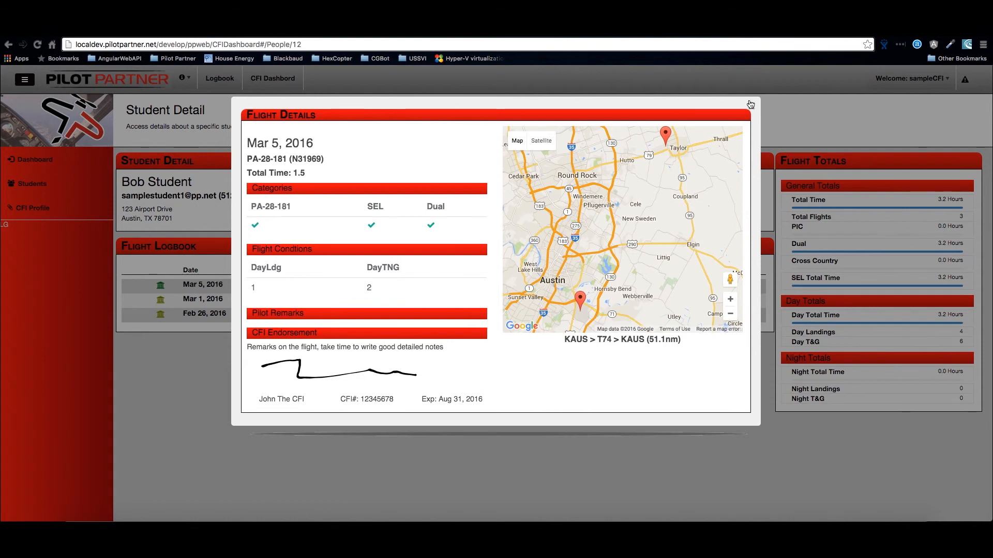
click(752, 107)
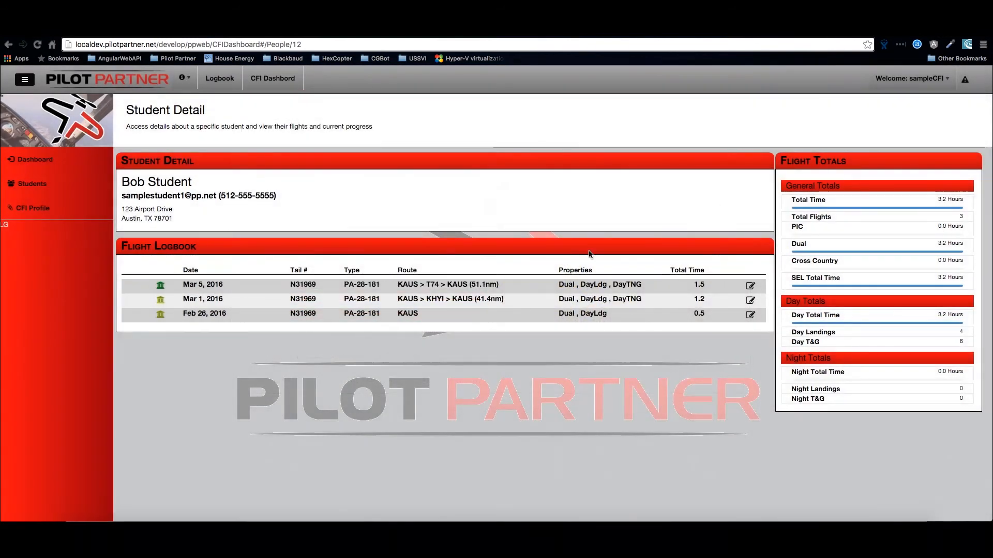